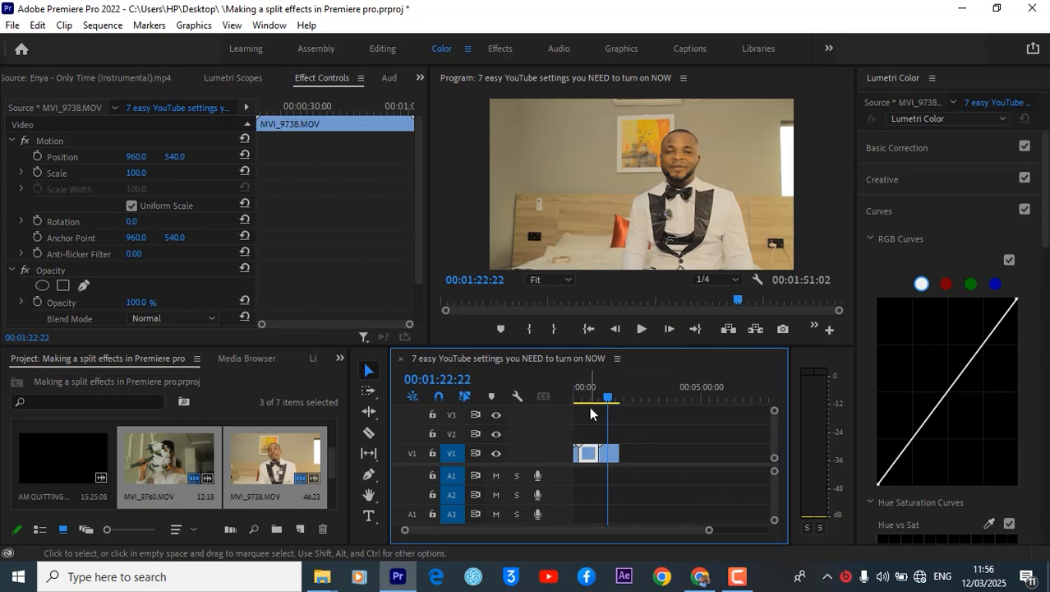
# Move the MVI_9738 clip to track V2 directly above MVI_9732 and trim the lower clip's end to match.
pyautogui.click(588, 397)
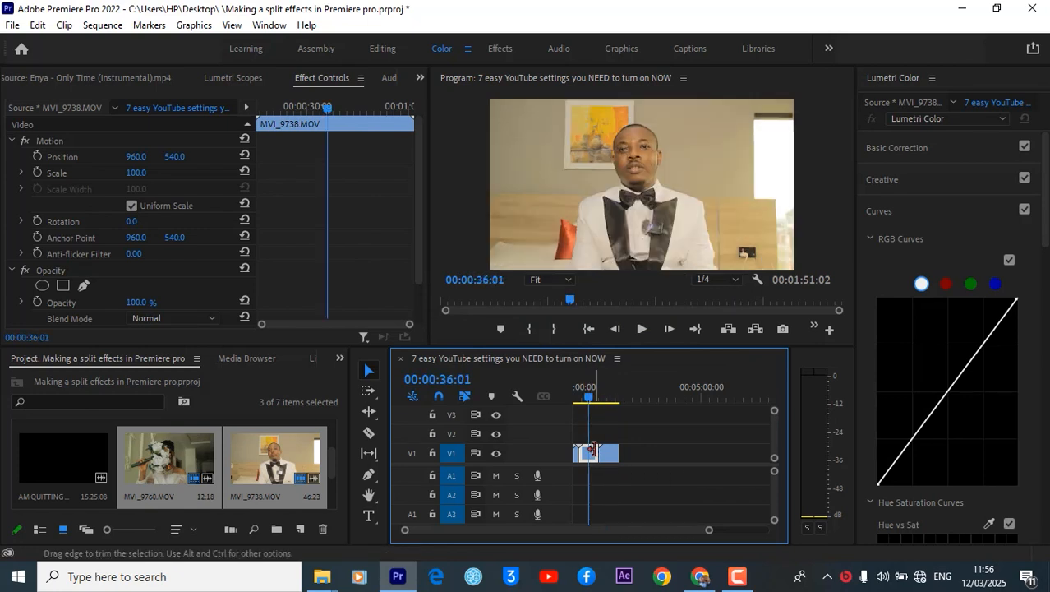
pyautogui.moveTo(591, 458); pyautogui.dragTo(610, 435)
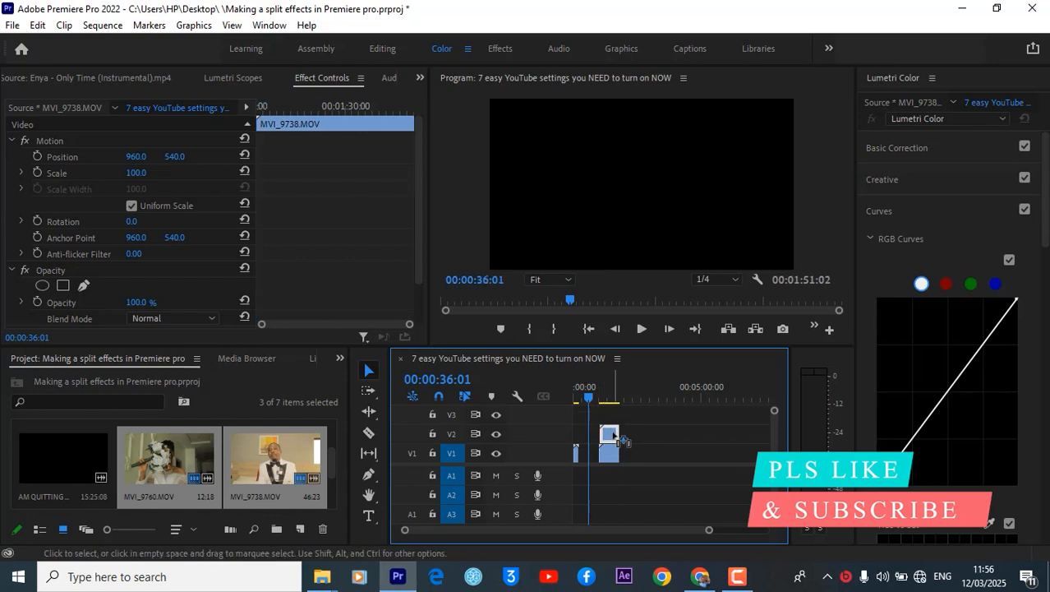
pyautogui.click(609, 388)
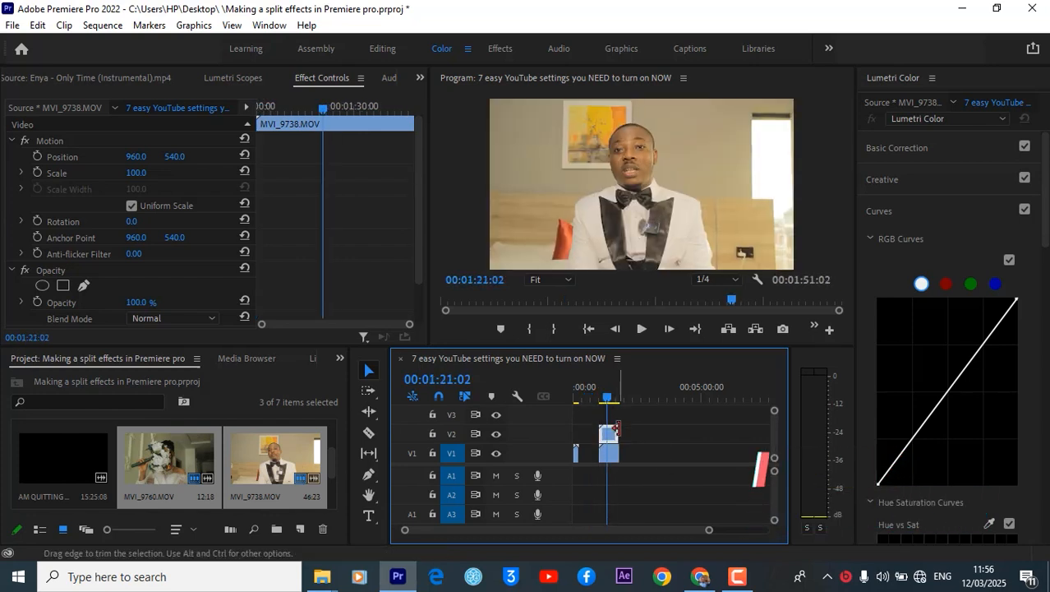
pyautogui.moveTo(622, 450); pyautogui.dragTo(618, 451)
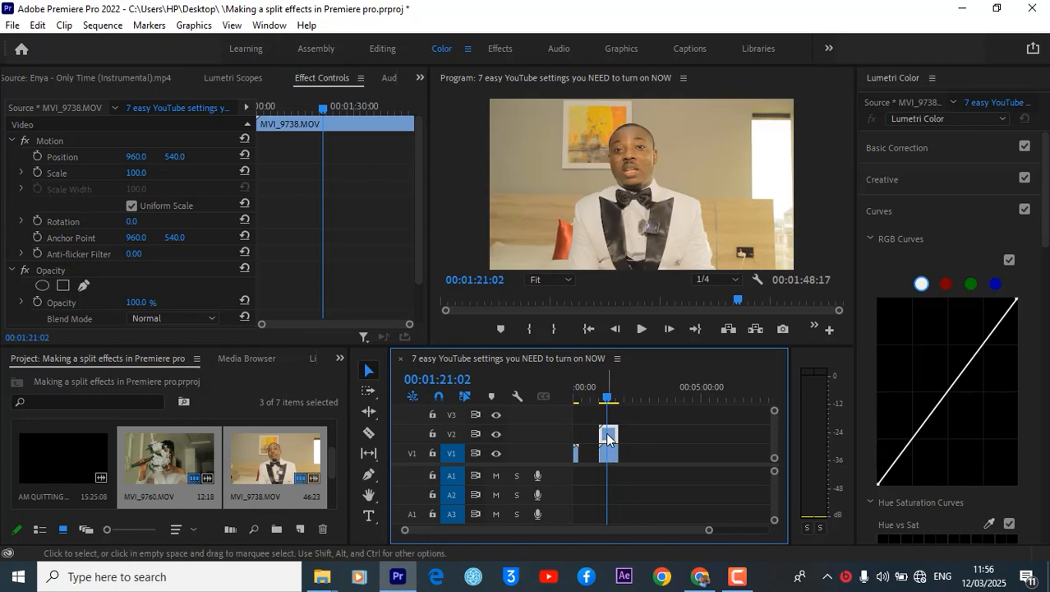
# Delete the short MVI_9760 clip at the start of track V1.
pyautogui.click(576, 460)
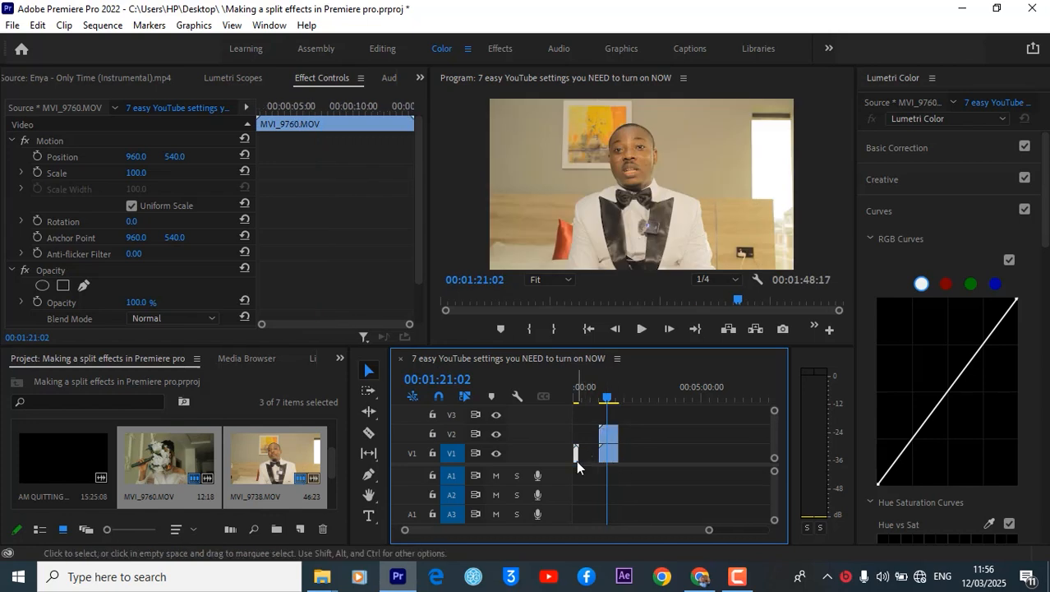
pyautogui.press('Delete')
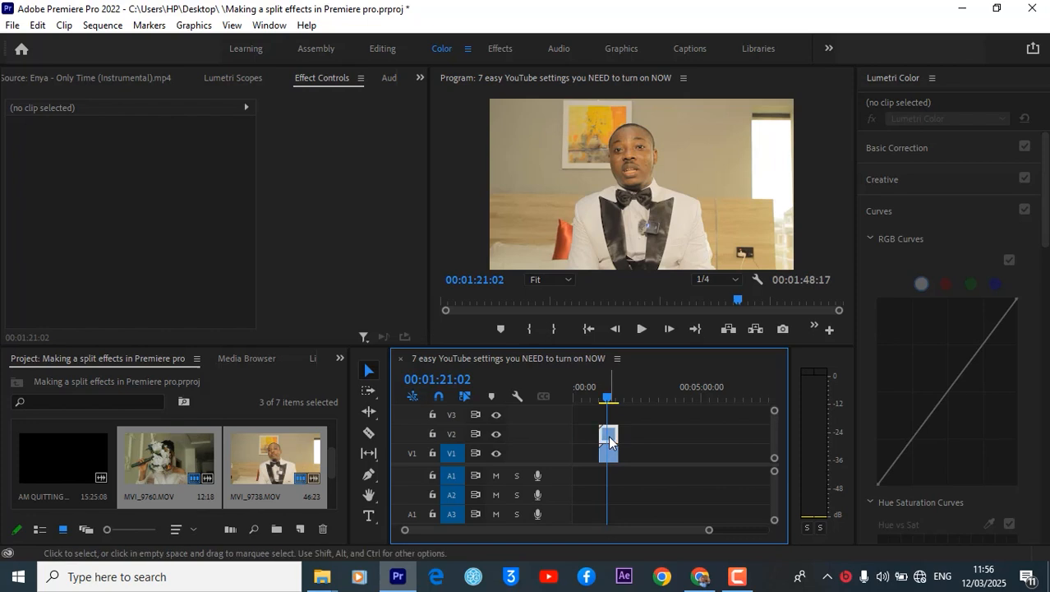
# Toggle the output of tracks V2 and V1 to check which footage each stacked clip shows.
pyautogui.click(608, 434)
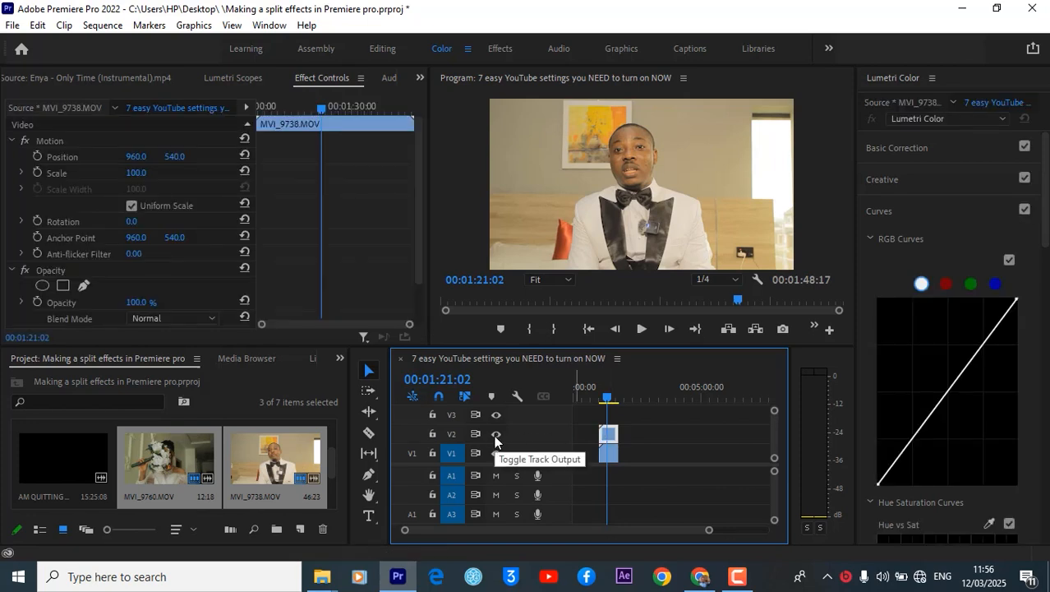
pyautogui.click(495, 435)
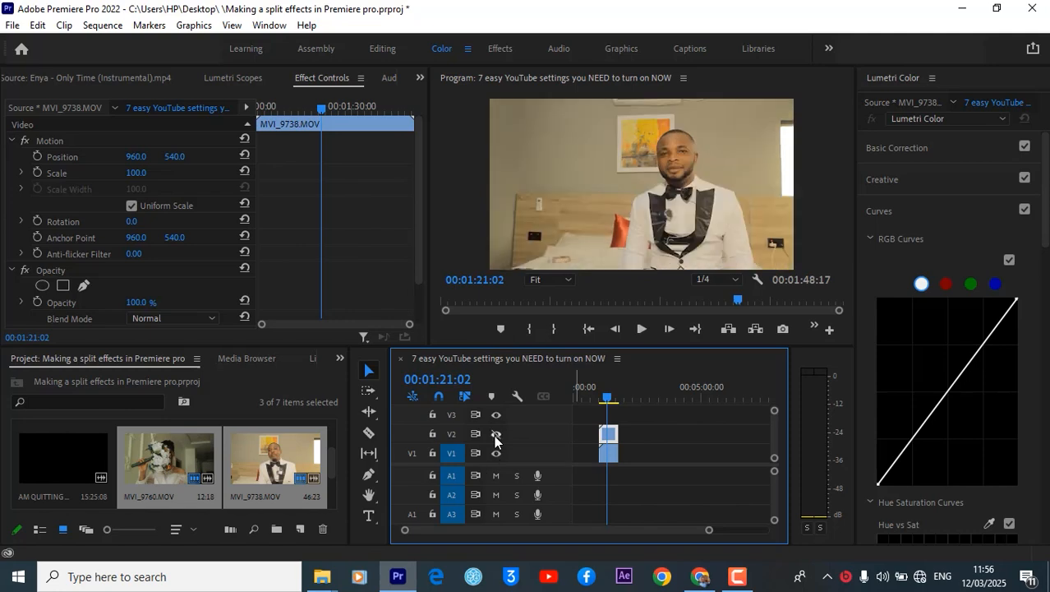
pyautogui.click(608, 452)
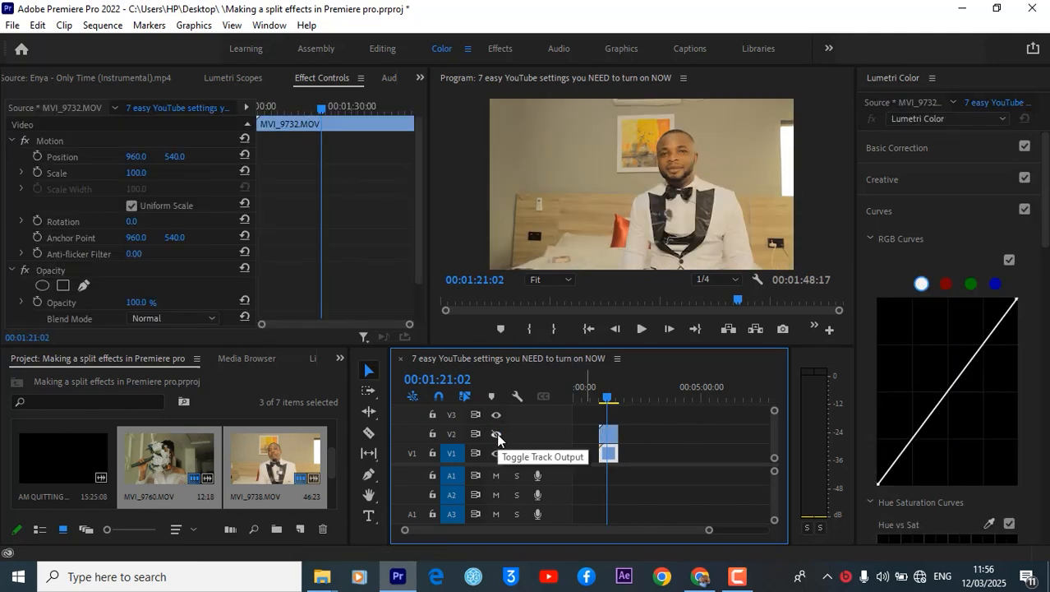
pyautogui.click(496, 434)
pyautogui.click(609, 433)
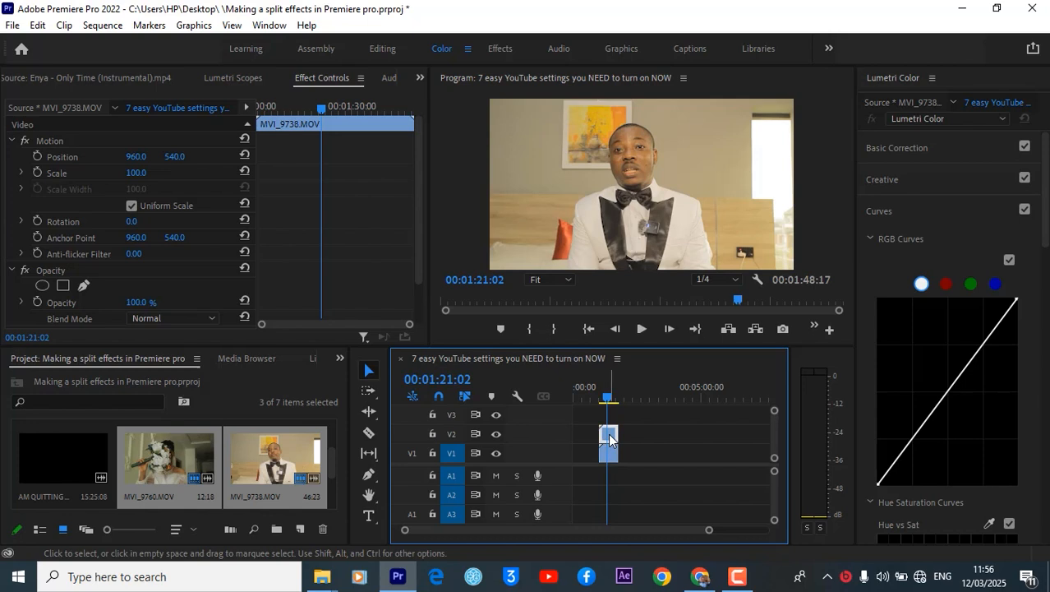
pyautogui.click(608, 453)
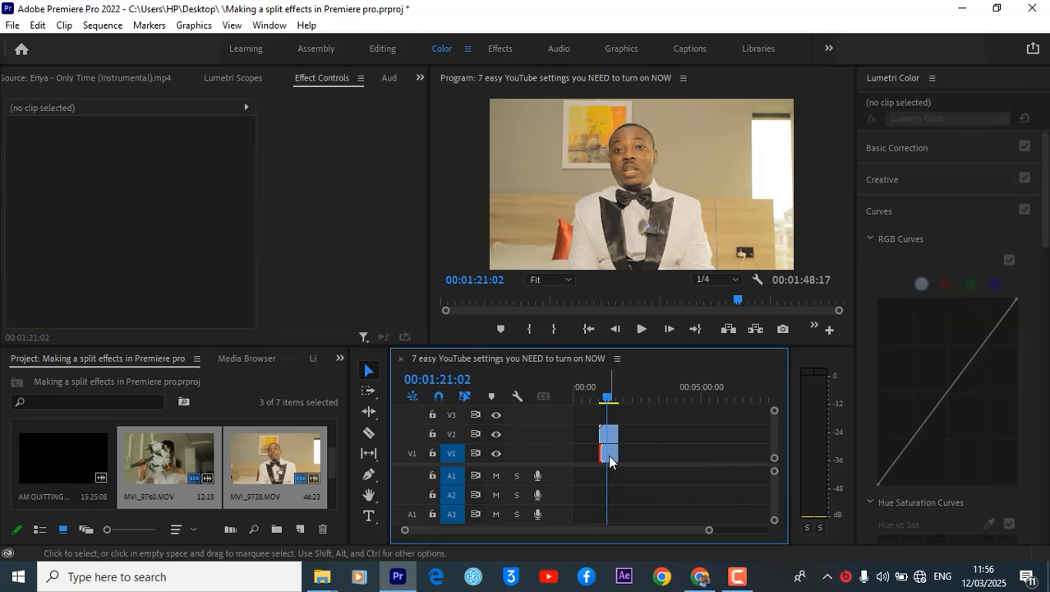
pyautogui.click(496, 453)
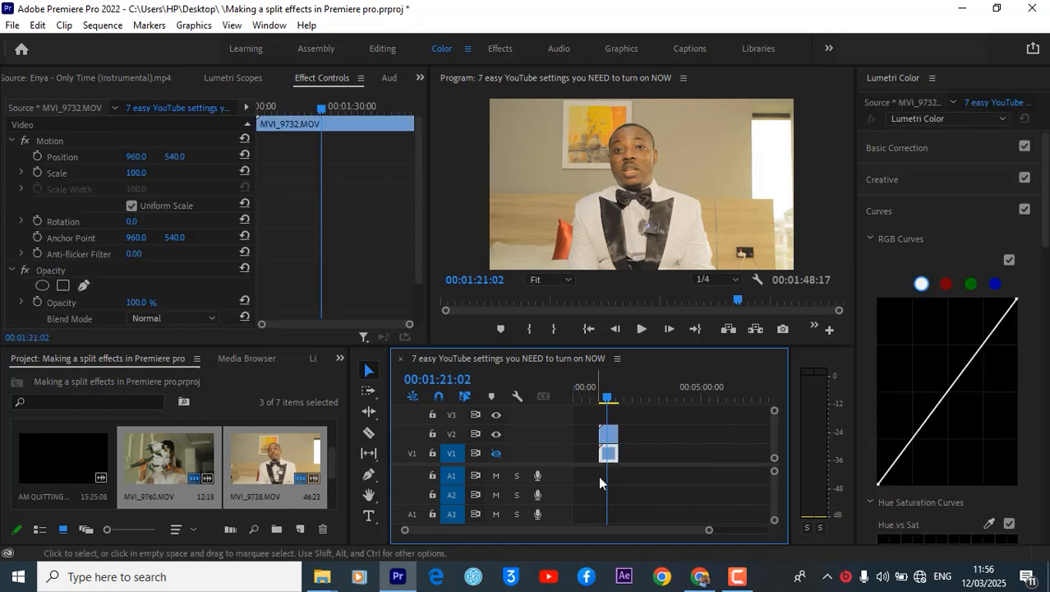
pyautogui.click(496, 435)
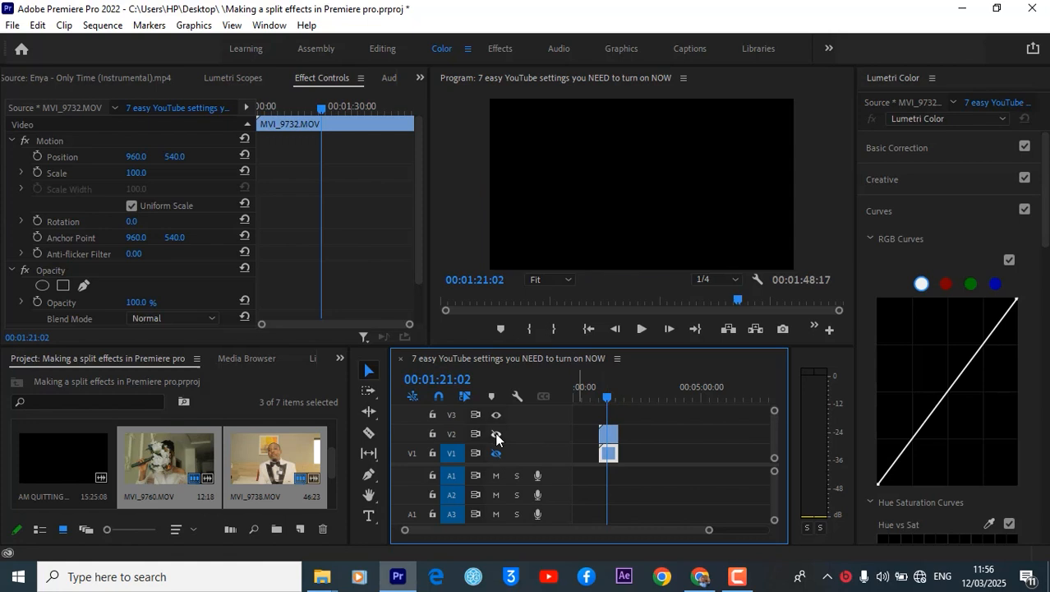
pyautogui.click(496, 435)
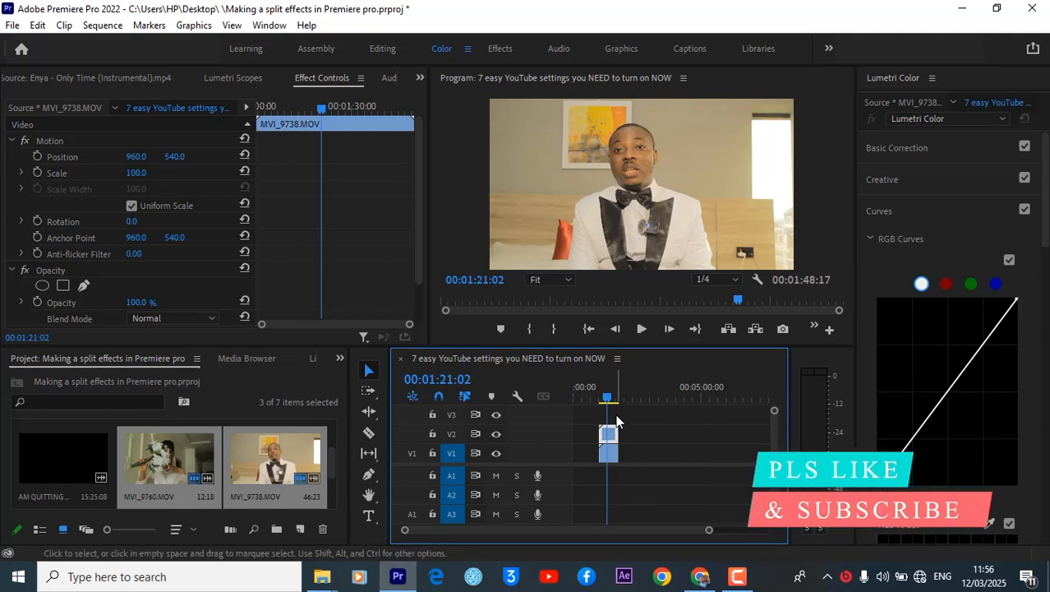
# Shift the MVI_9738 clip on track V2 sideways by setting its horizontal Position to 463.
pyautogui.click(617, 416)
pyautogui.click(609, 433)
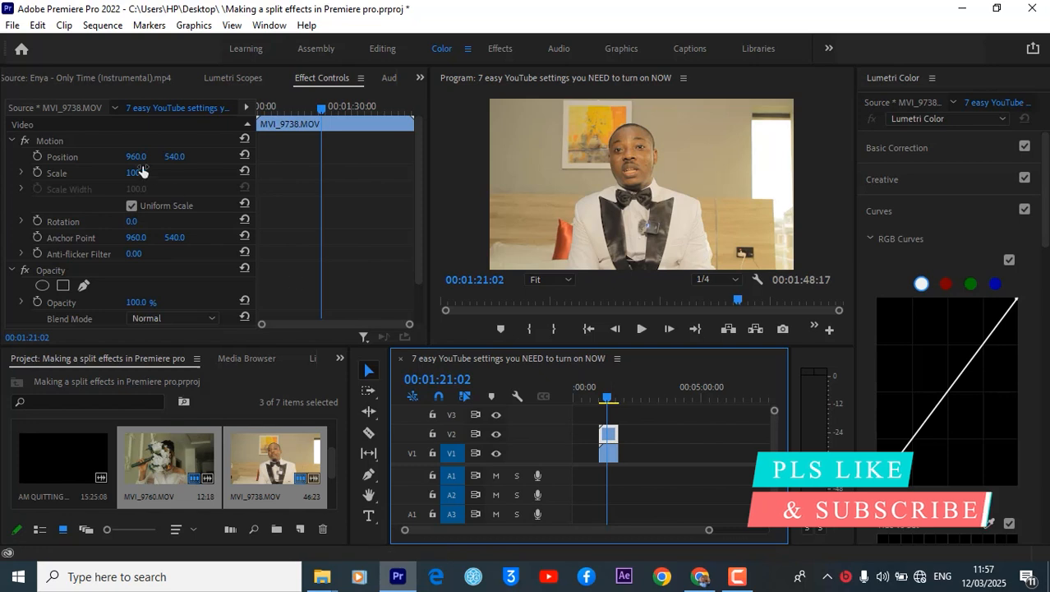
pyautogui.moveTo(135, 156); pyautogui.dragTo(15, 157)
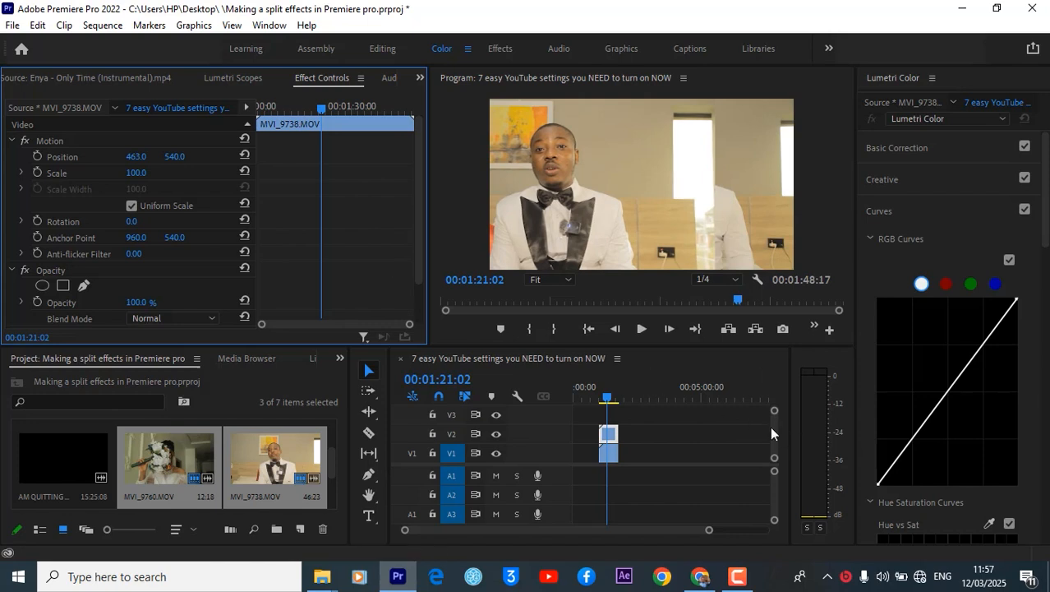
pyautogui.click(631, 441)
pyautogui.click(610, 438)
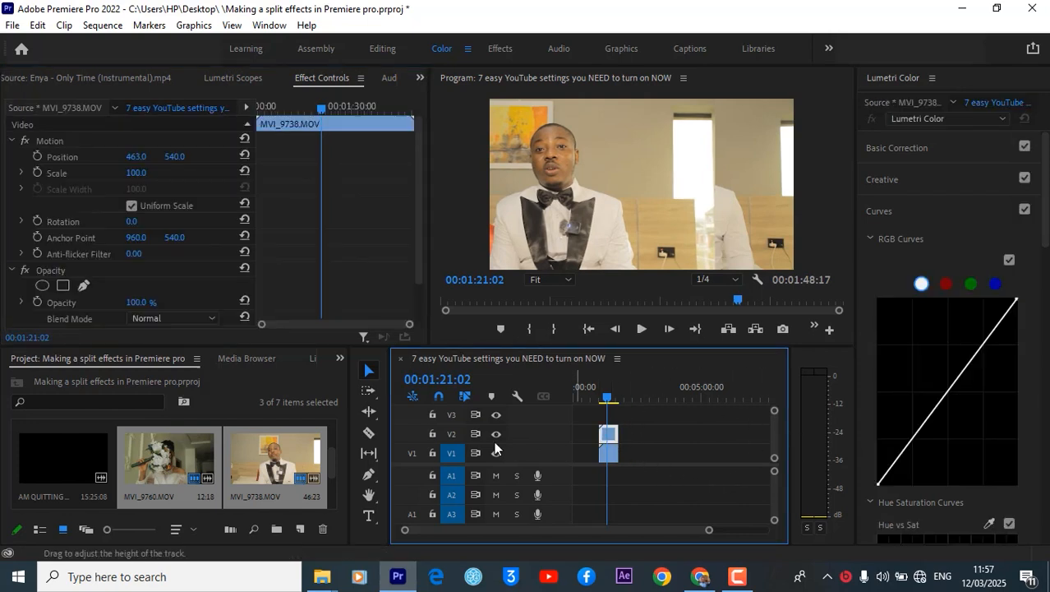
# With track V2 temporarily hidden, set the horizontal Position of the MVI_9732 clip to 1174, and show V2 again.
pyautogui.click(495, 433)
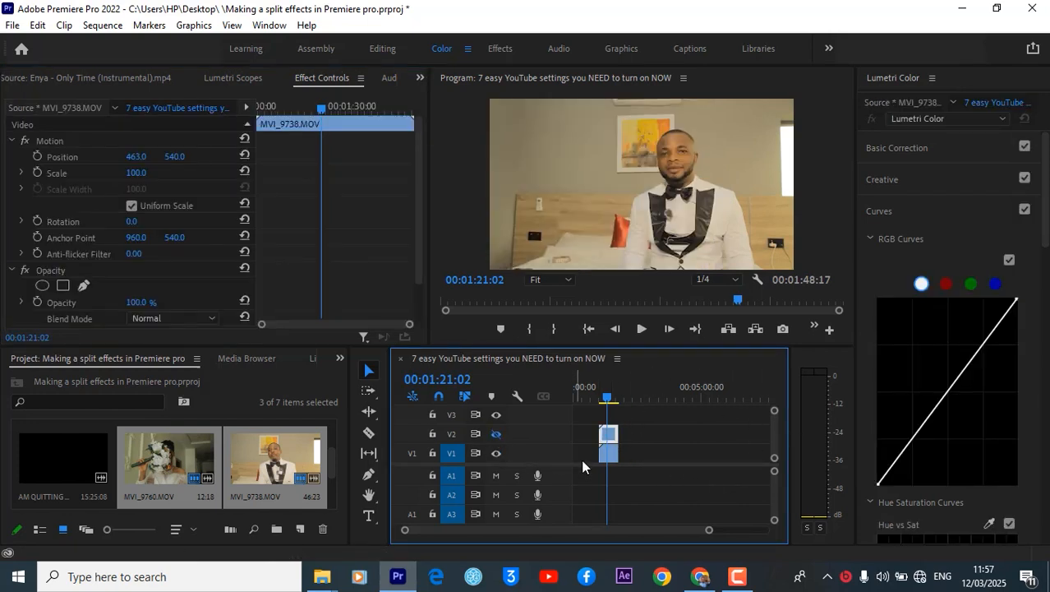
pyautogui.click(608, 452)
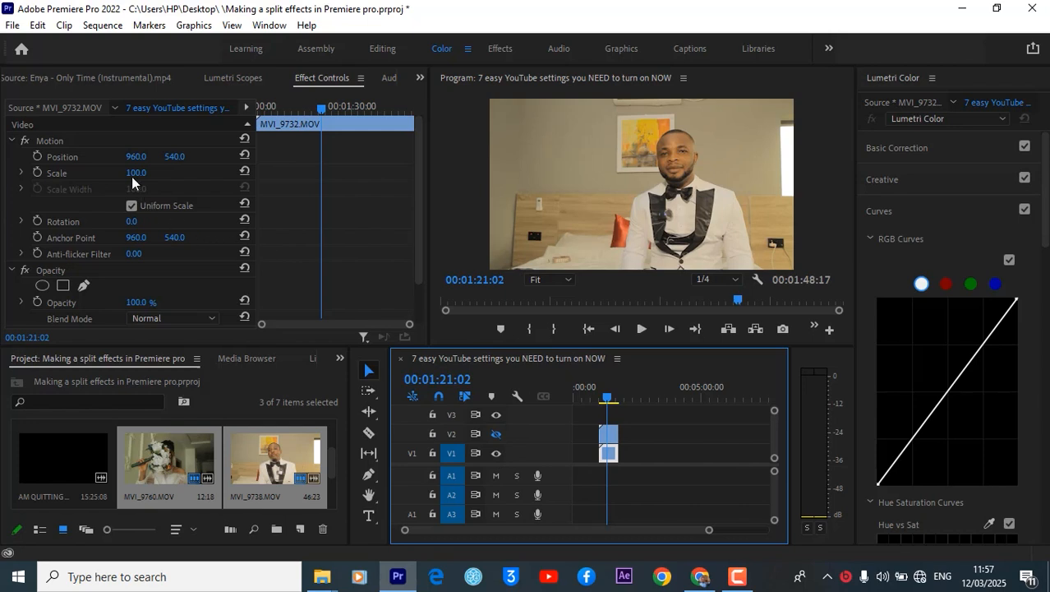
pyautogui.moveTo(127, 163); pyautogui.dragTo(304, 163)
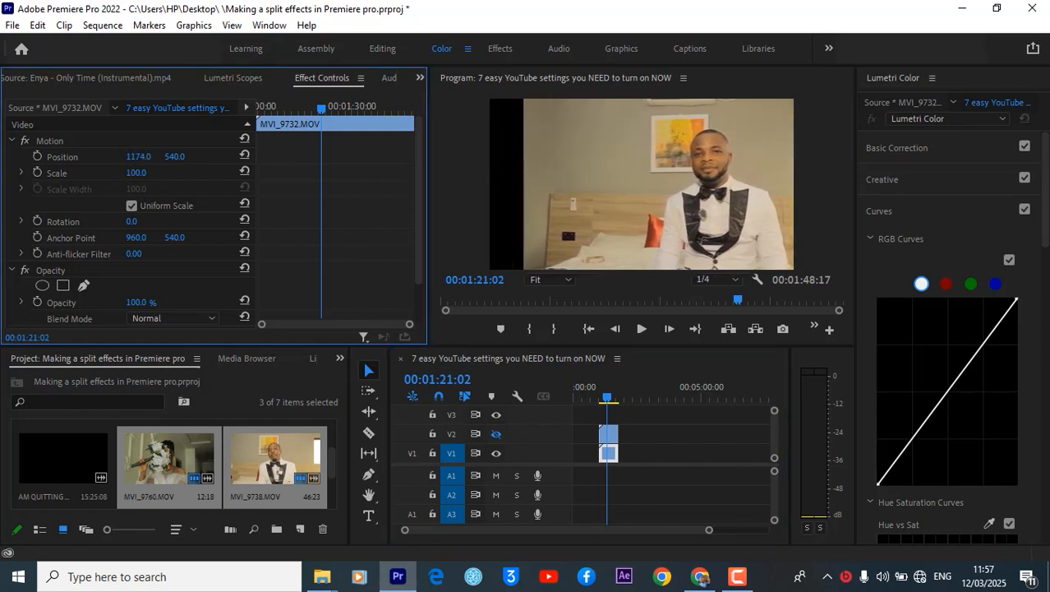
pyautogui.click(496, 434)
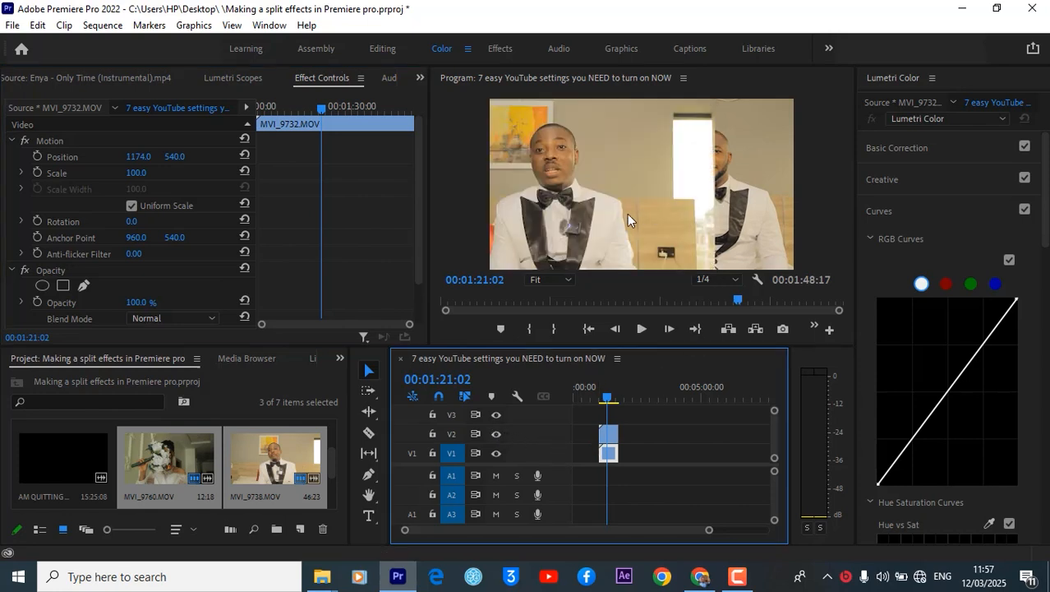
# Search the effects for "crop" and apply the Transform Crop effect to both MVI_9738 and MVI_9732.
pyautogui.click(340, 359)
pyautogui.click(367, 446)
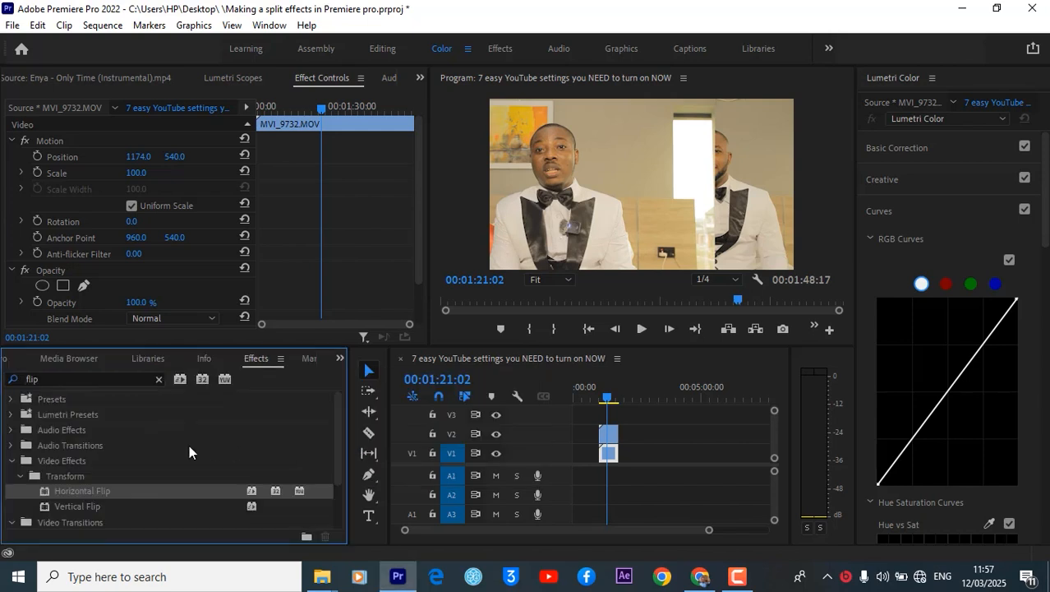
pyautogui.moveTo(53, 375); pyautogui.dragTo(5, 374)
pyautogui.write('crop')
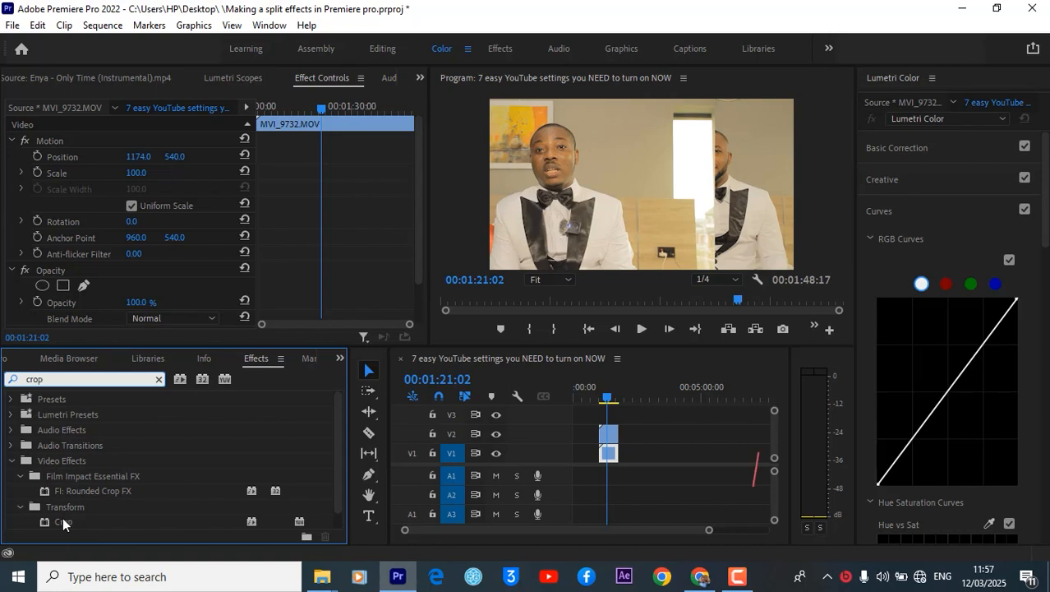
pyautogui.moveTo(64, 524); pyautogui.dragTo(607, 443)
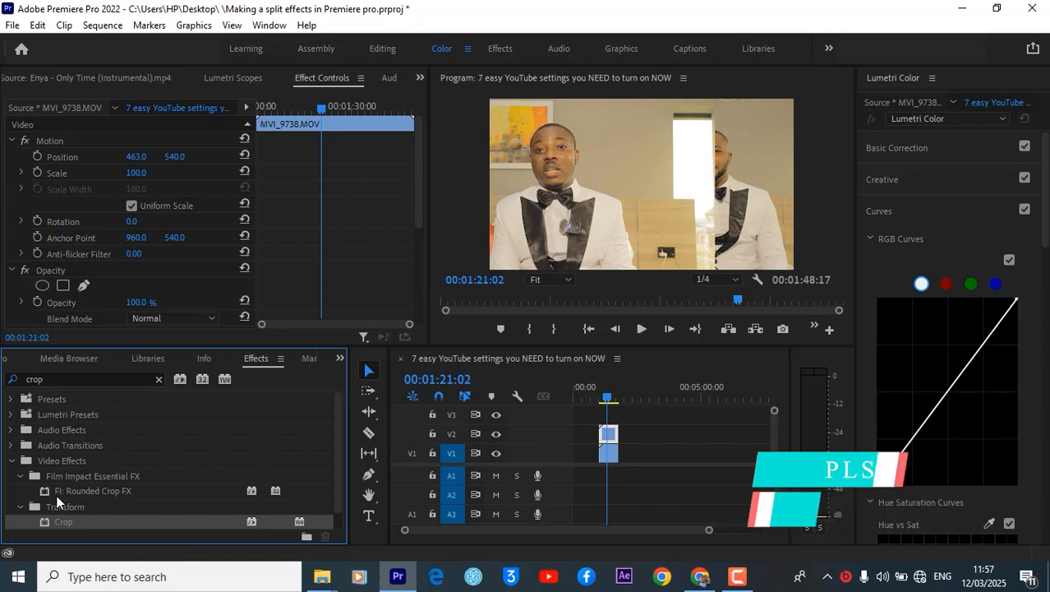
pyautogui.moveTo(63, 523); pyautogui.dragTo(605, 455)
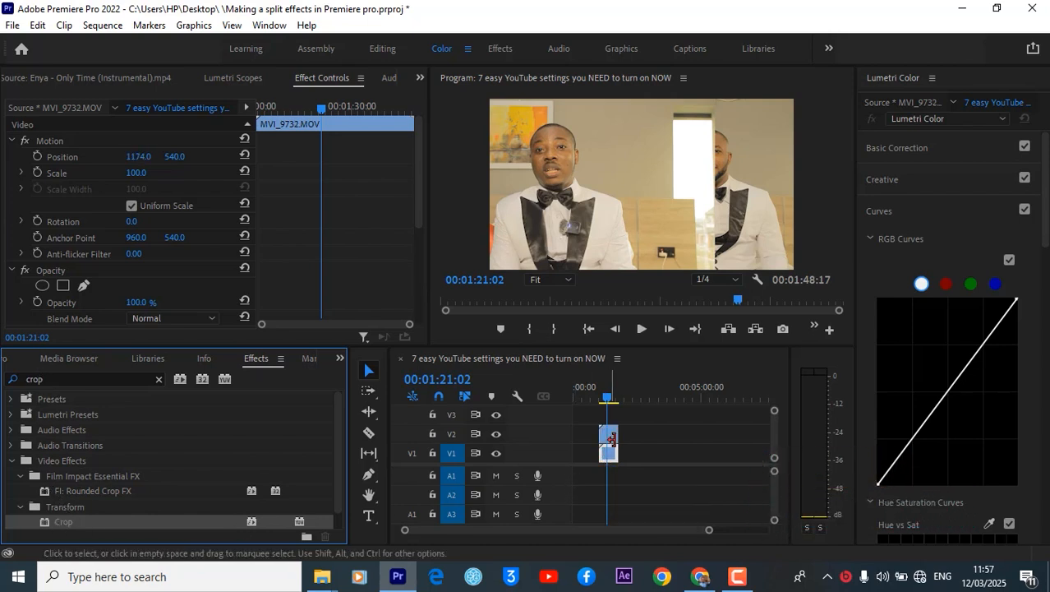
# Set the Crop effect's Right value to 26% on the MVI_9738 clip.
pyautogui.click(608, 433)
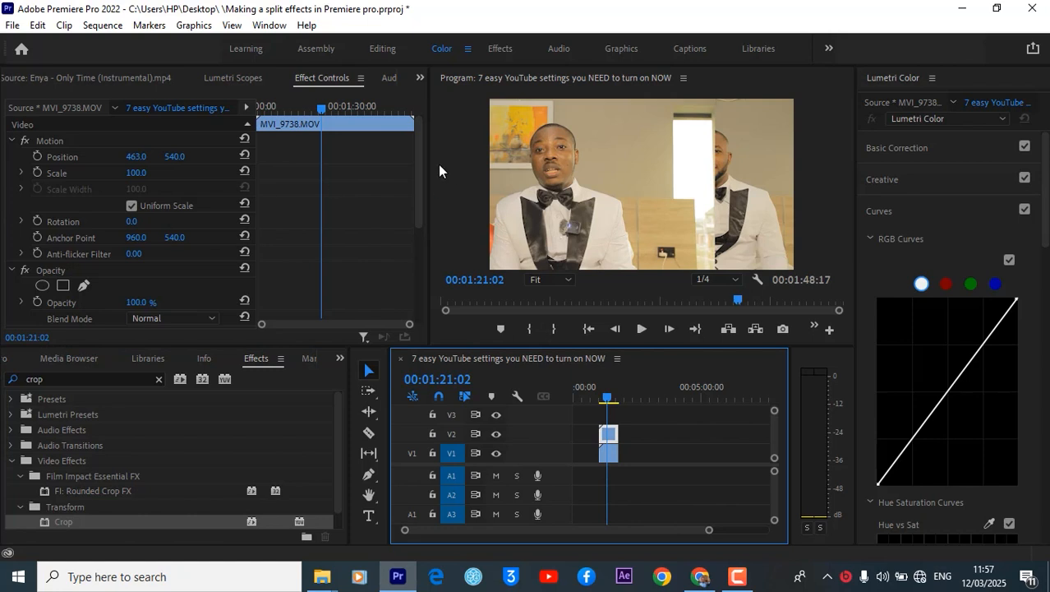
pyautogui.moveTo(419, 167); pyautogui.dragTo(429, 261)
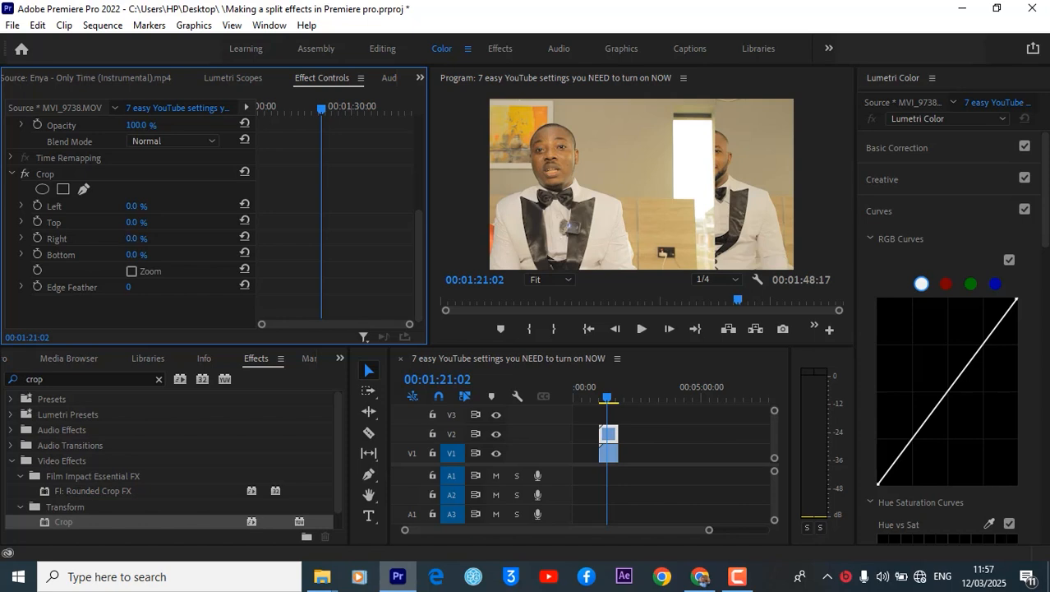
pyautogui.moveTo(137, 238); pyautogui.dragTo(162, 239)
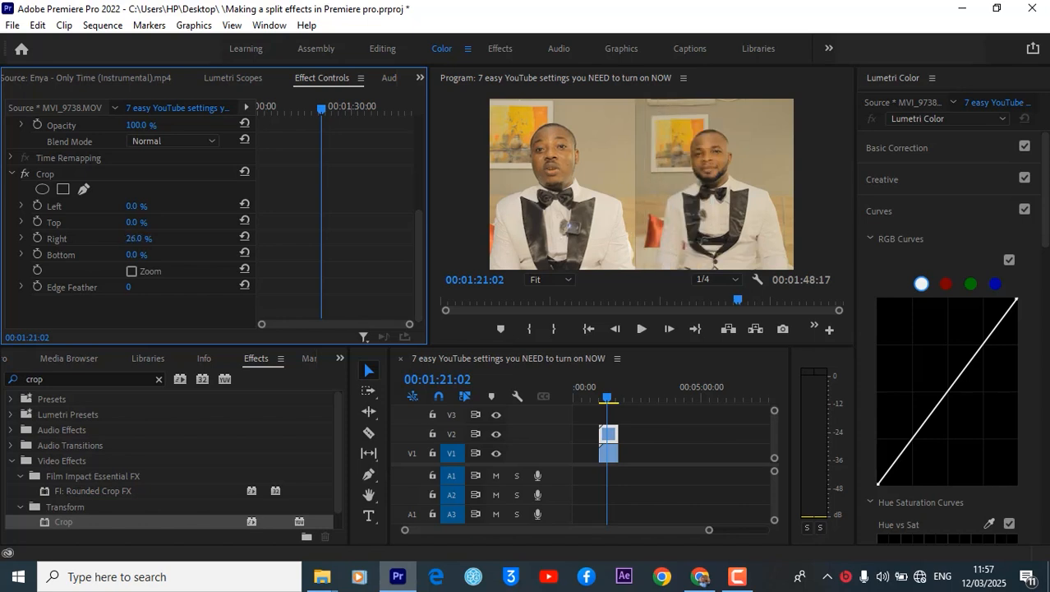
# Hide track V2 and set the Crop effect's Left value to 39% on the MVI_9732 clip.
pyautogui.click(609, 452)
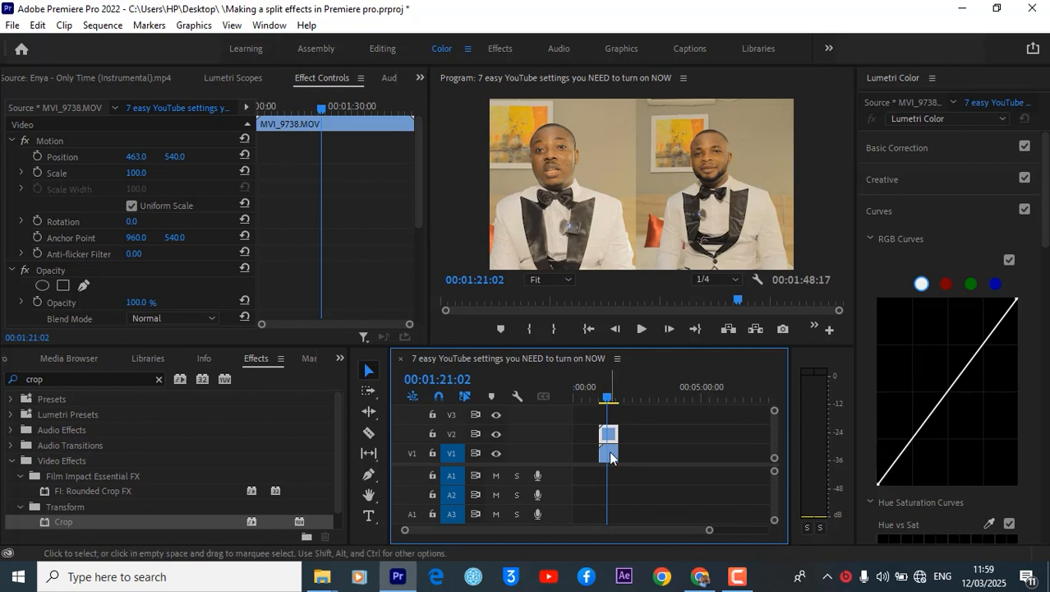
pyautogui.click(609, 450)
pyautogui.moveTo(415, 183); pyautogui.dragTo(423, 252)
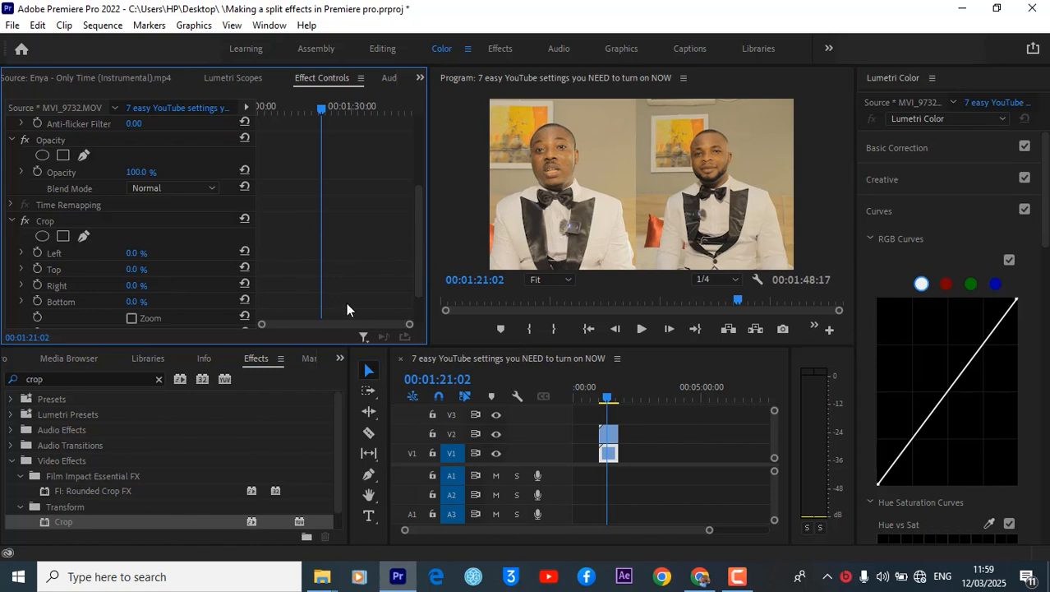
pyautogui.click(608, 433)
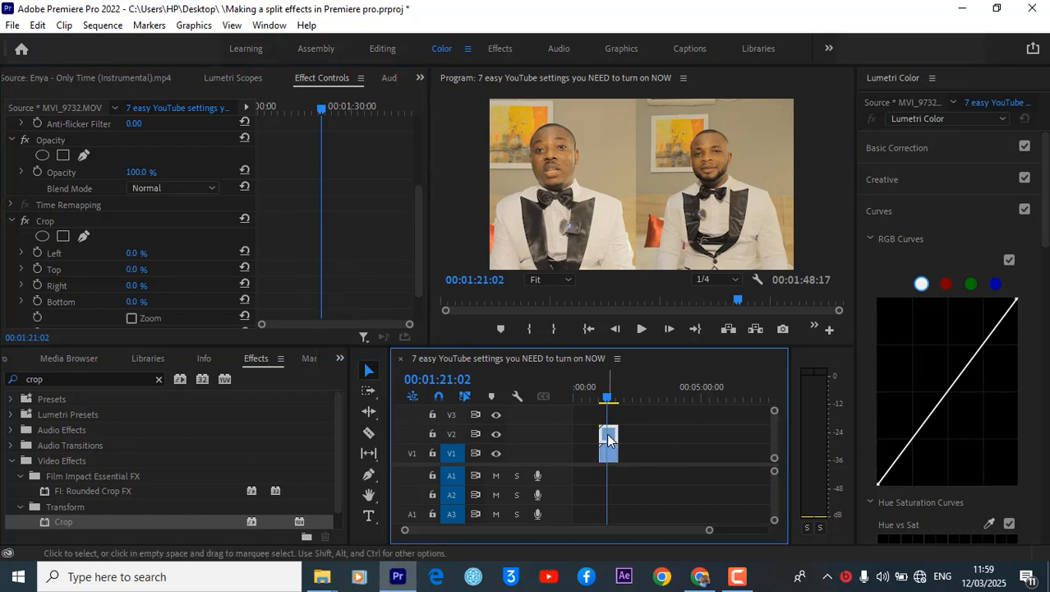
pyautogui.click(496, 436)
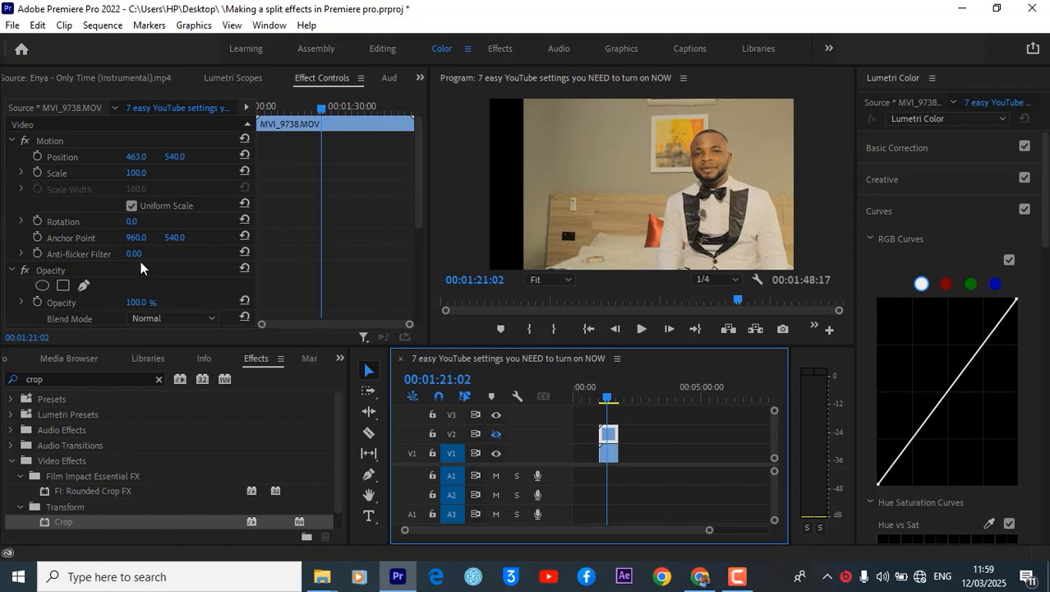
pyautogui.scroll(-5, 165, 259)
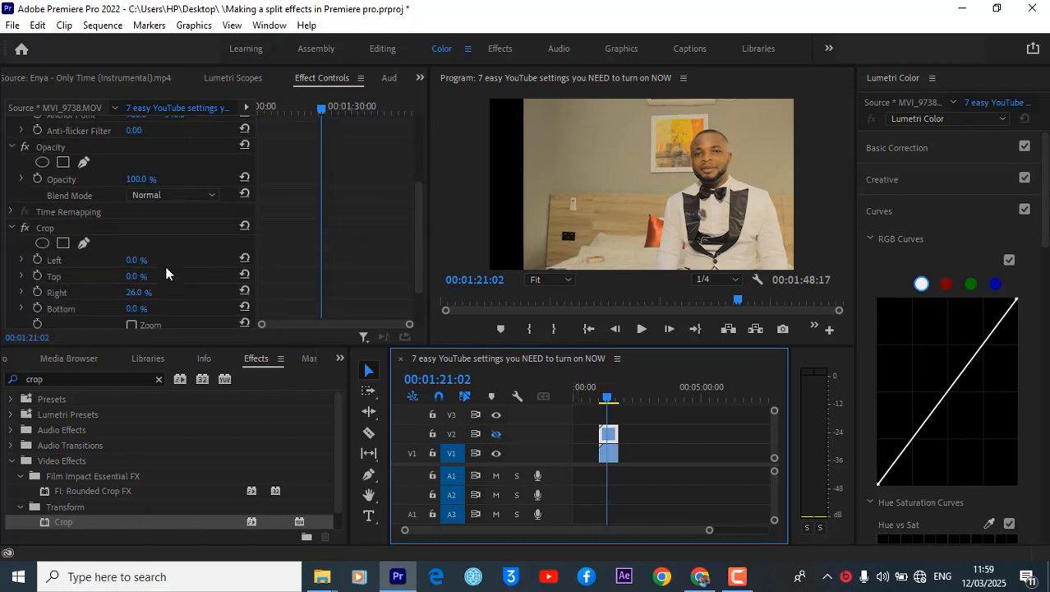
pyautogui.click(609, 455)
pyautogui.scroll(-5, 138, 272)
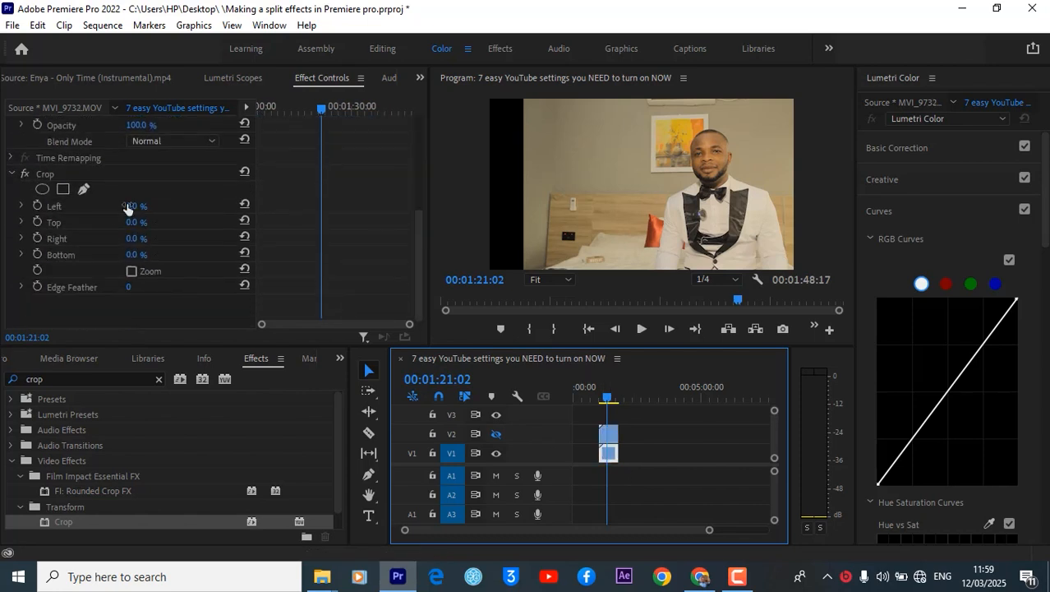
pyautogui.click(131, 206)
pyautogui.moveTo(132, 207); pyautogui.dragTo(197, 206)
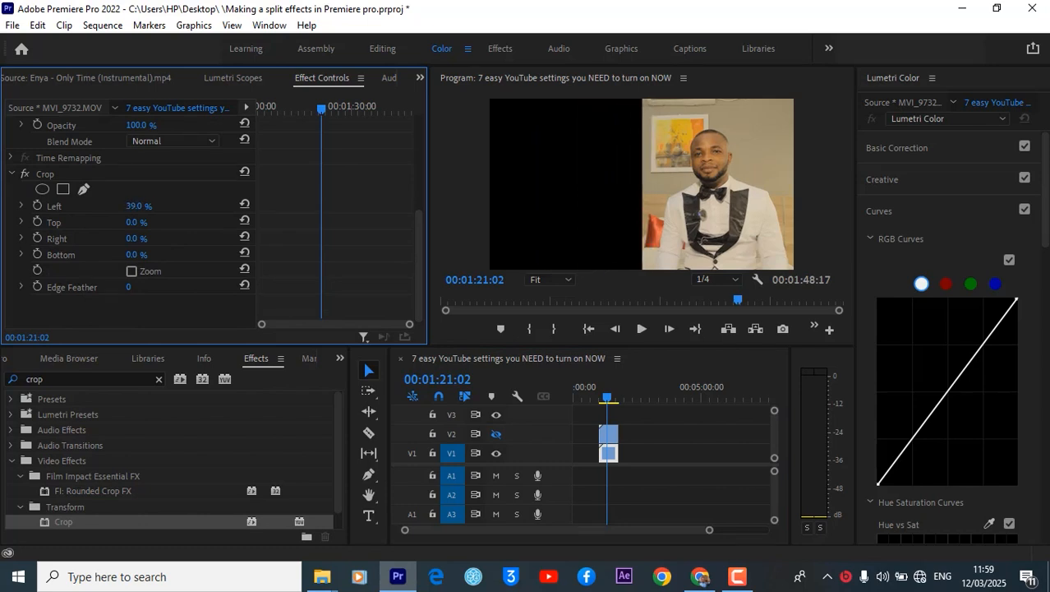
# Show track V2 again and set the Crop effect's Left value to 38% on the MVI_9732 clip.
pyautogui.click(496, 434)
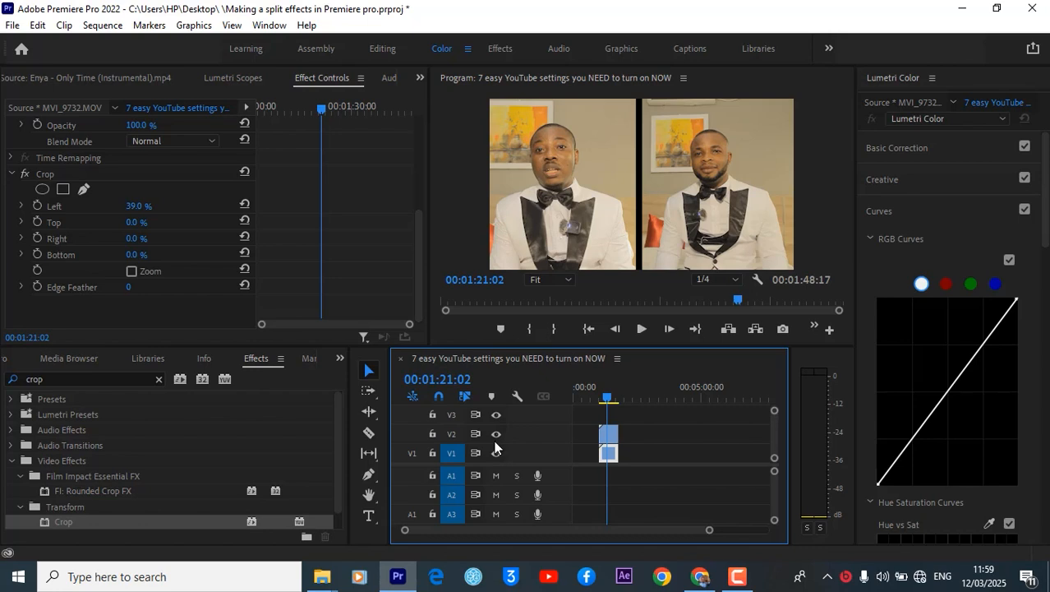
pyautogui.click(133, 205)
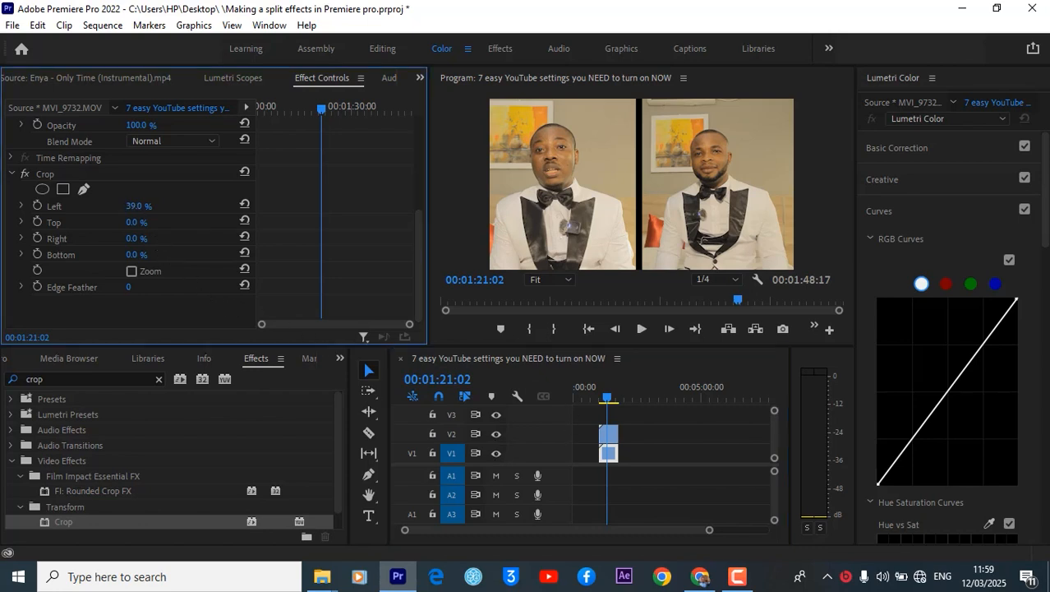
pyautogui.moveTo(133, 206)
pyautogui.mouseDown()
pyautogui.moveTo(144, 206)
pyautogui.moveTo(132, 205)
pyautogui.mouseUp()
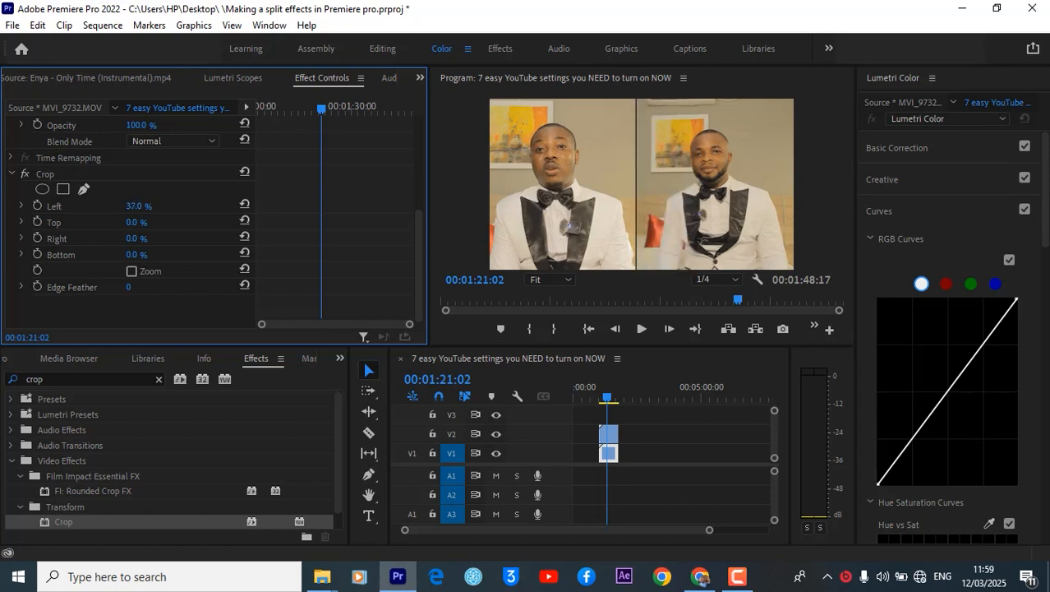
pyautogui.click(136, 206)
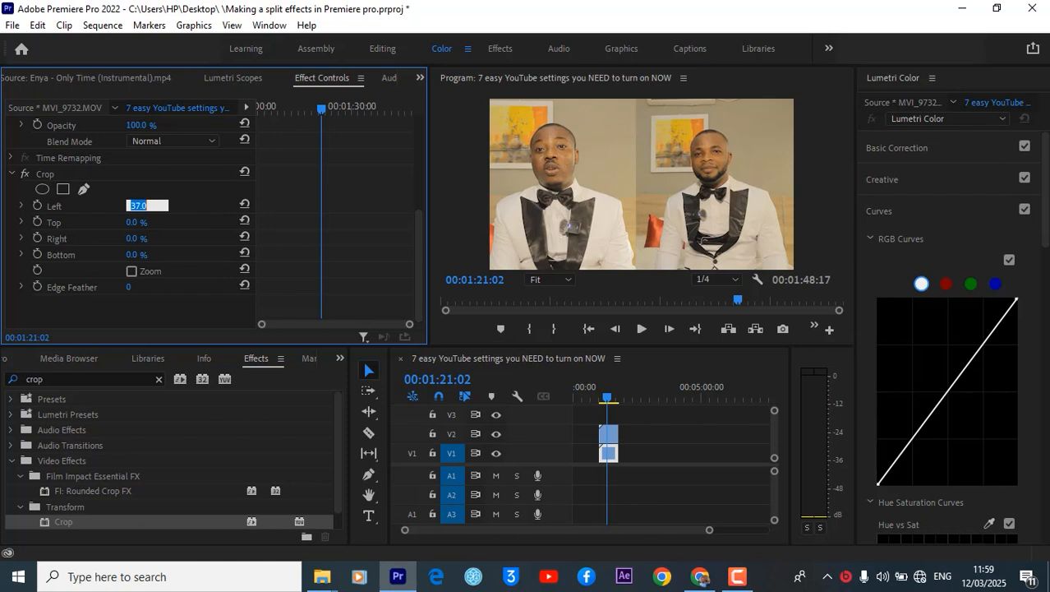
pyautogui.write('338')
pyautogui.moveTo(166, 205); pyautogui.dragTo(100, 205)
pyautogui.write('38')
pyautogui.click(367, 218)
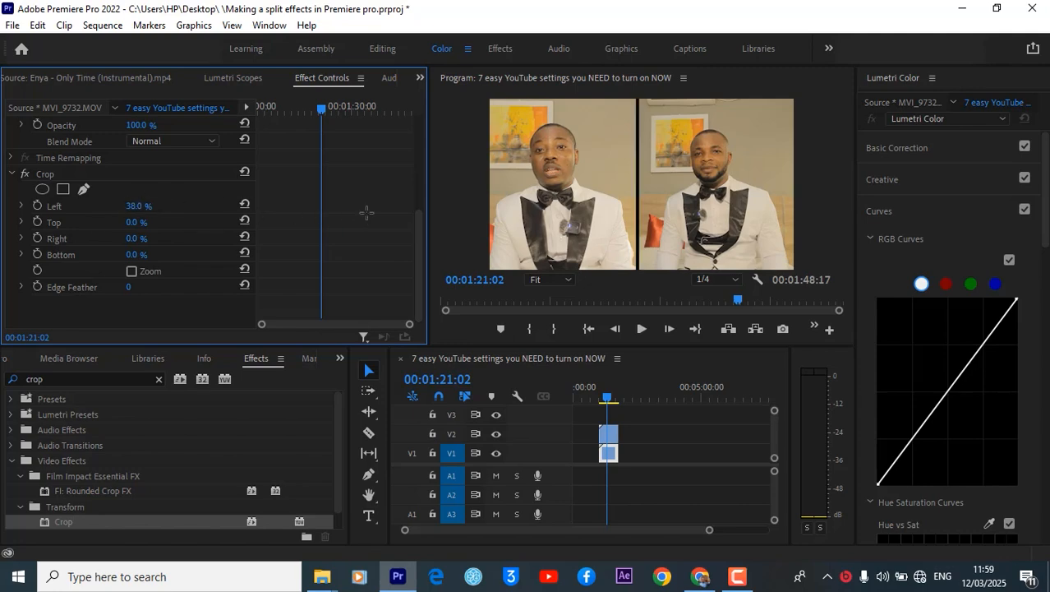
# Set the Crop effect's Right value to 25% on the MVI_9738 clip.
pyautogui.click(609, 452)
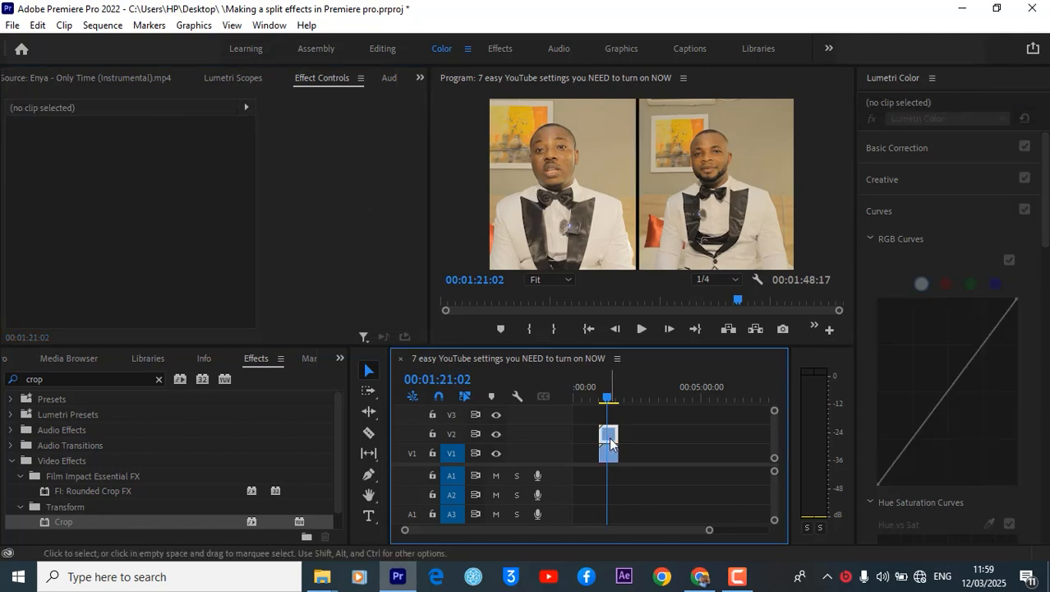
pyautogui.scroll(-5, 163, 279)
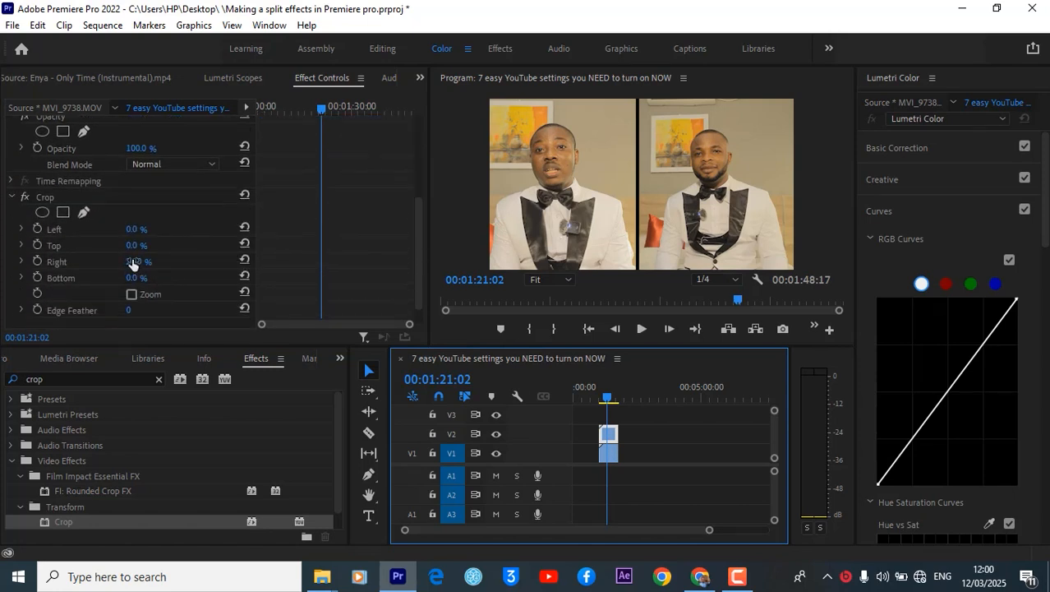
pyautogui.click(134, 262)
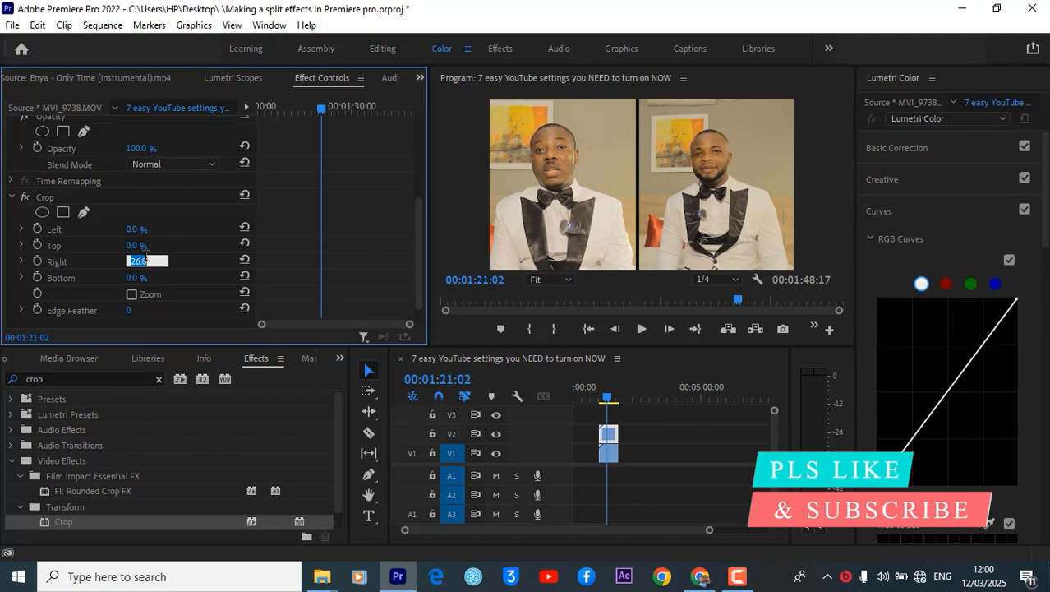
pyautogui.write('25')
pyautogui.press('Return')
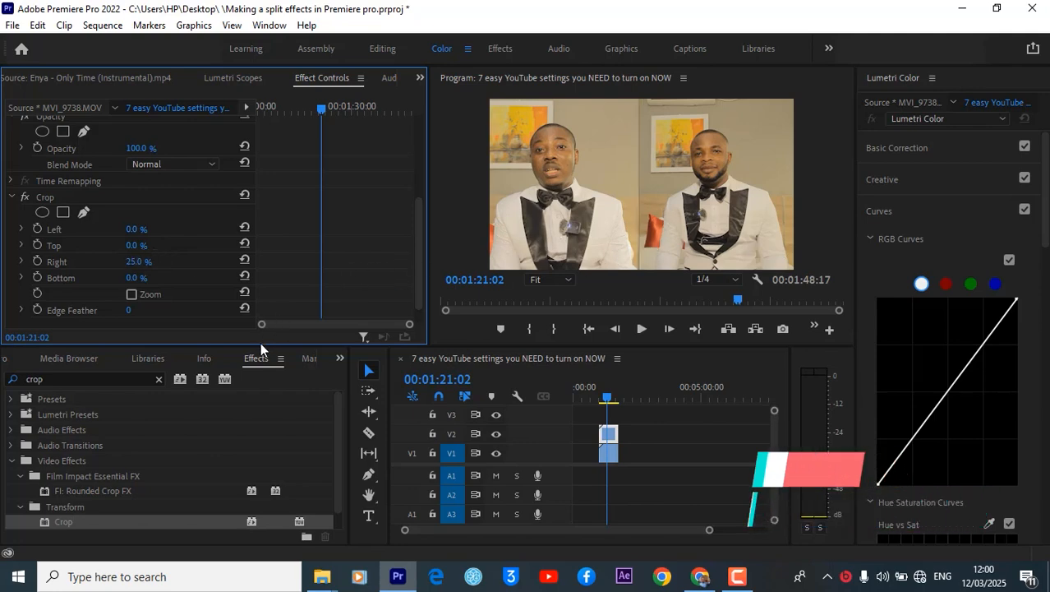
# Set the Crop effect's Left value to 39% on the MVI_9732 clip.
pyautogui.moveTo(418, 243); pyautogui.dragTo(420, 258)
pyautogui.click(608, 453)
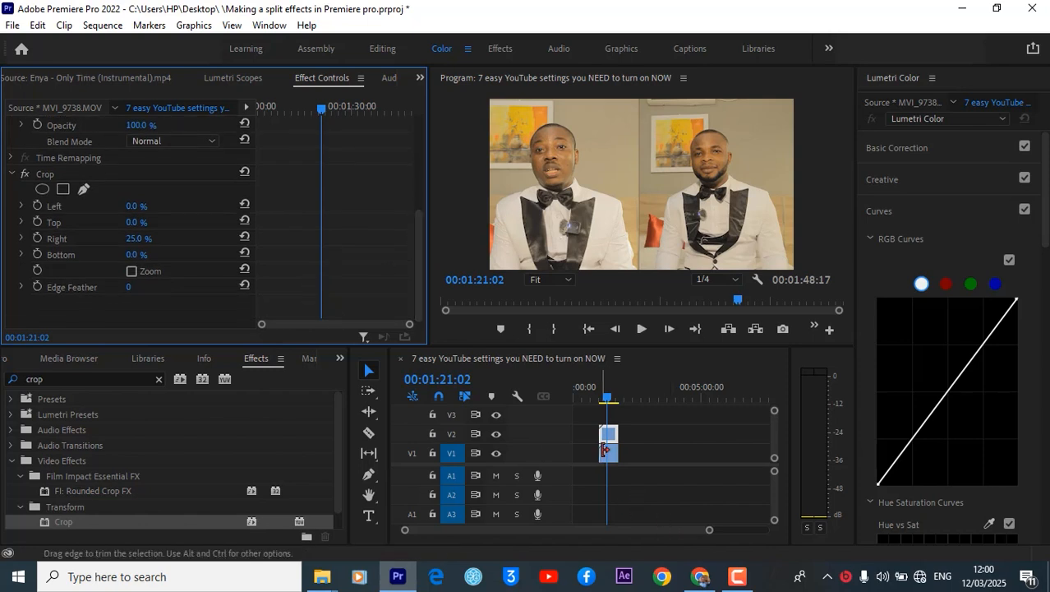
pyautogui.moveTo(419, 262); pyautogui.dragTo(418, 316)
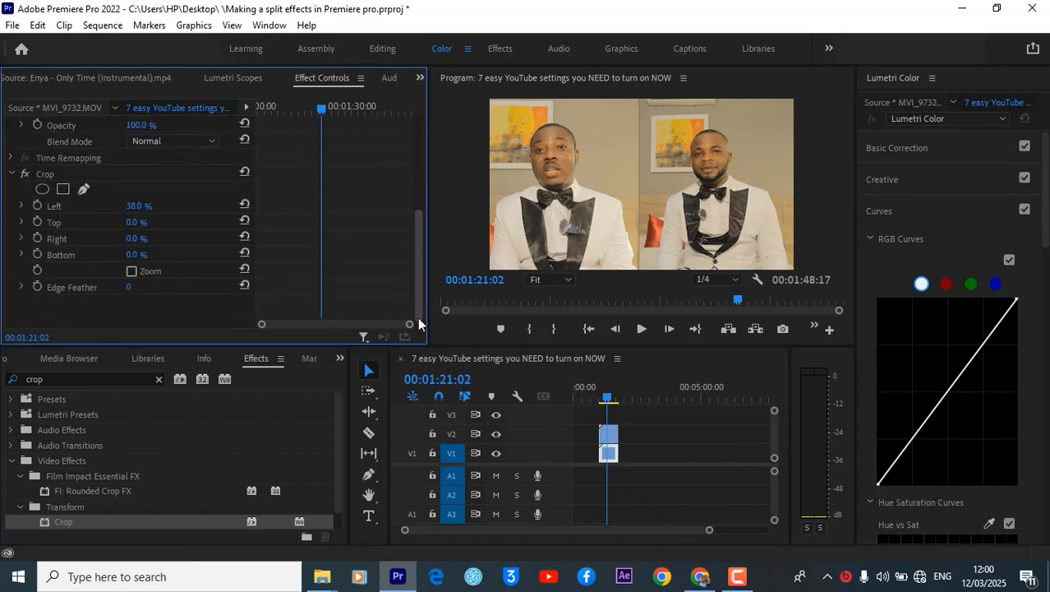
pyautogui.click(138, 205)
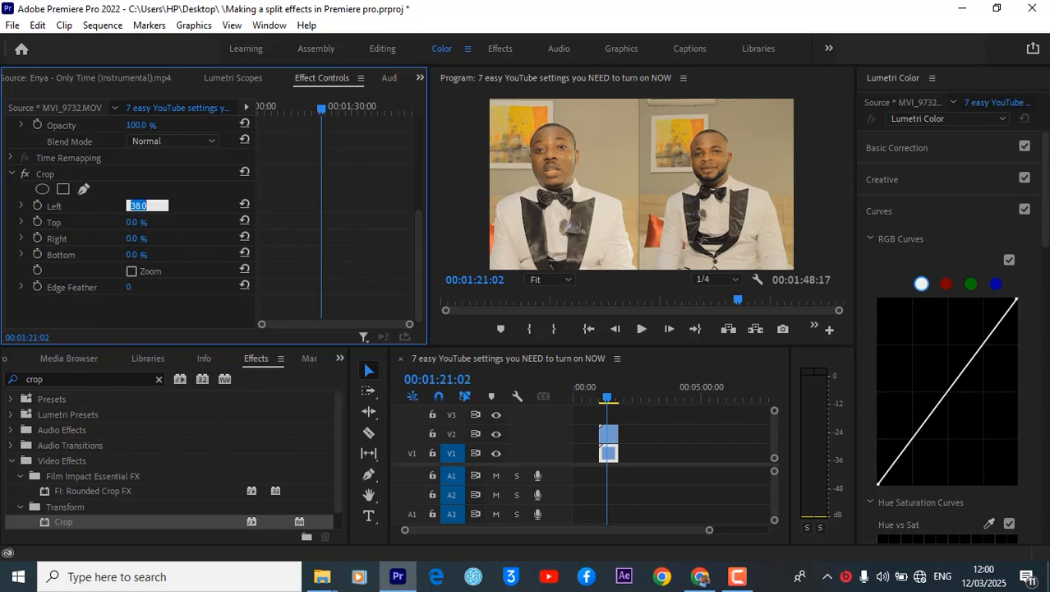
pyautogui.write('39')
pyautogui.press('Return')
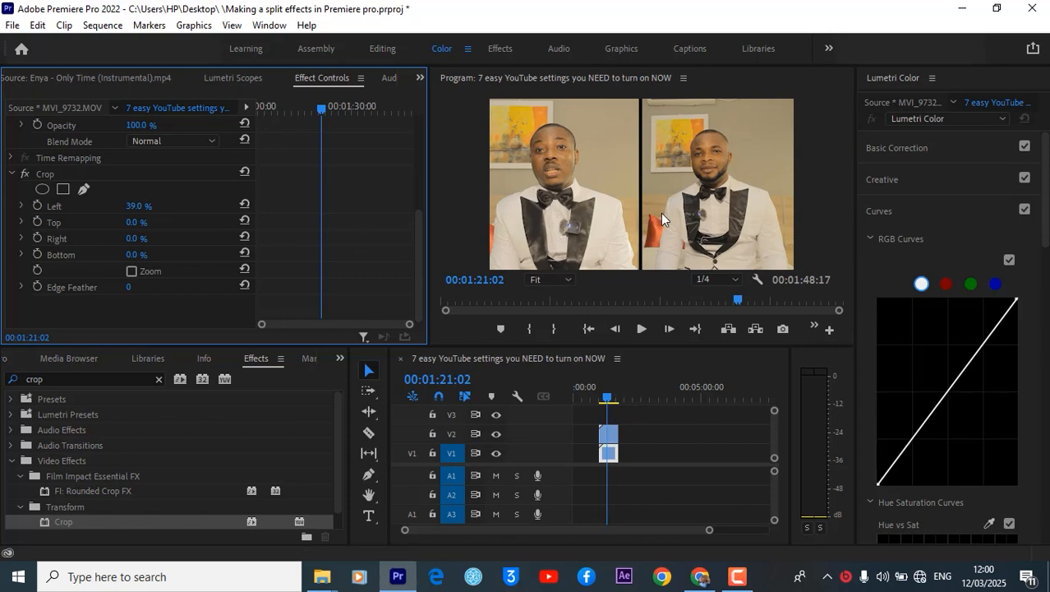
# Play the side-by-side split screen from near the start of the clips to review the result.
pyautogui.moveTo(606, 397); pyautogui.dragTo(602, 397)
pyautogui.click(605, 433)
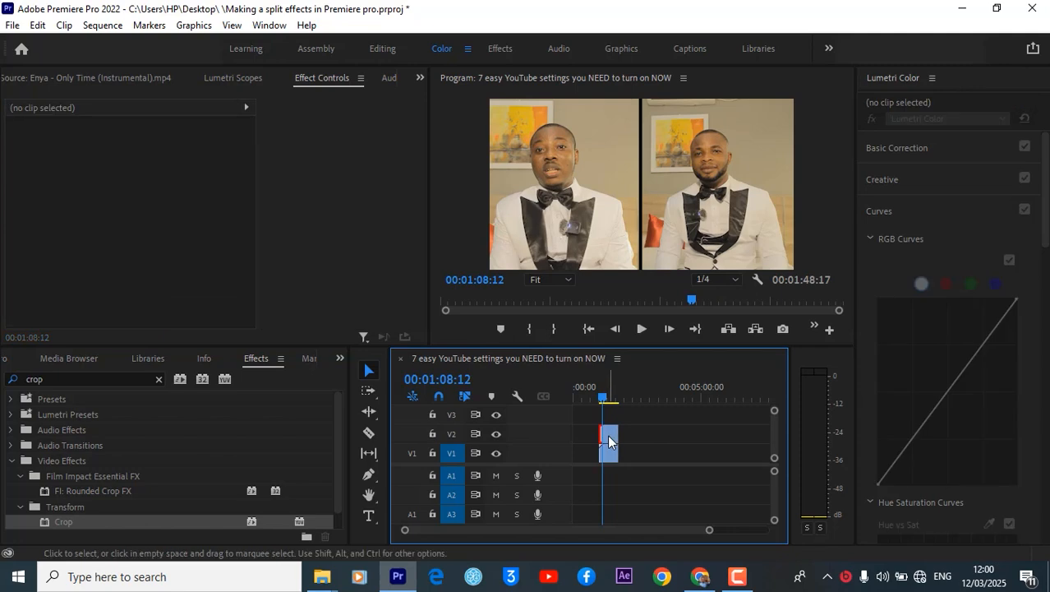
pyautogui.press('space')
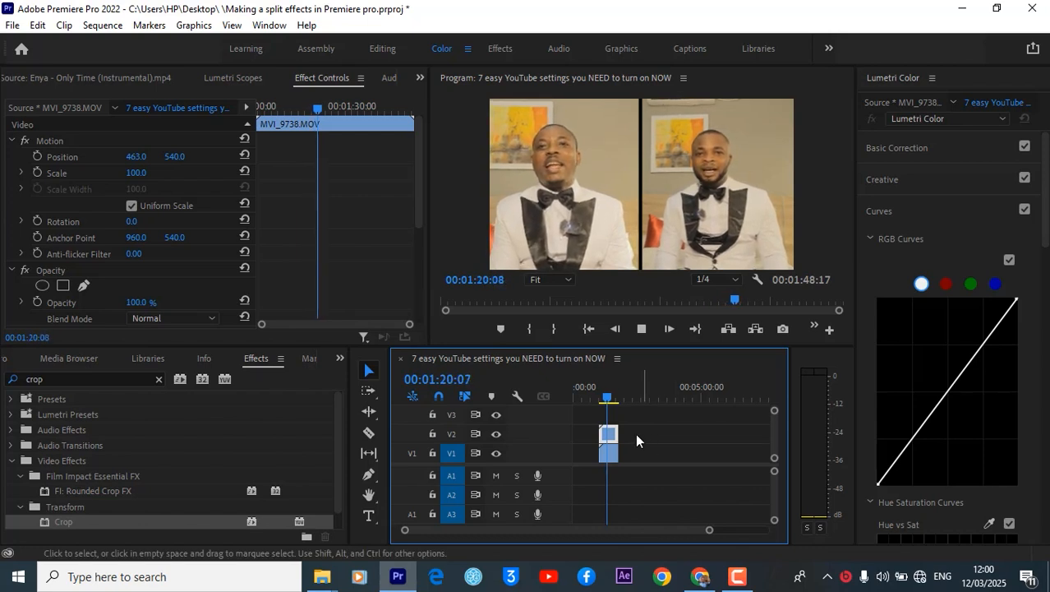
pyautogui.press('space')
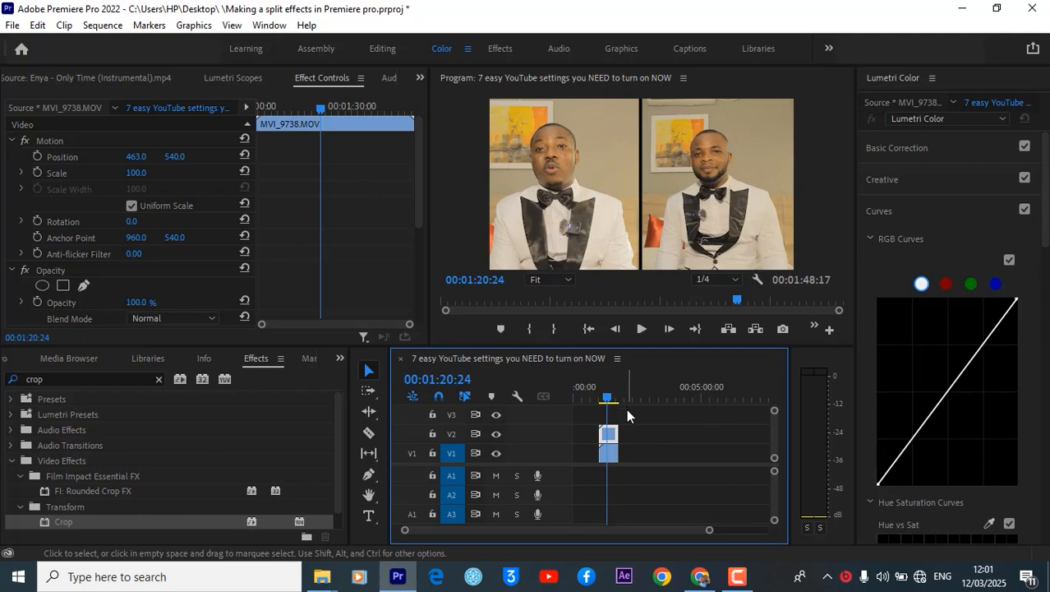
# Remove the Motion, Opacity, Time Remapping and Crop attributes from both stacked clips together, and deselect them.
pyautogui.moveTo(626, 409); pyautogui.dragTo(611, 460)
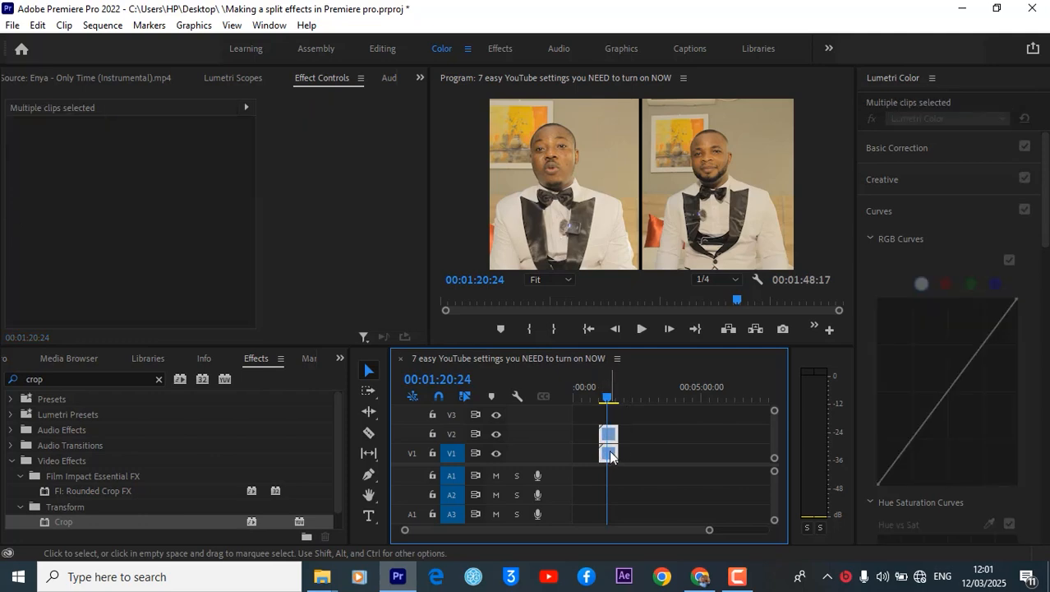
pyautogui.rightClick(610, 457)
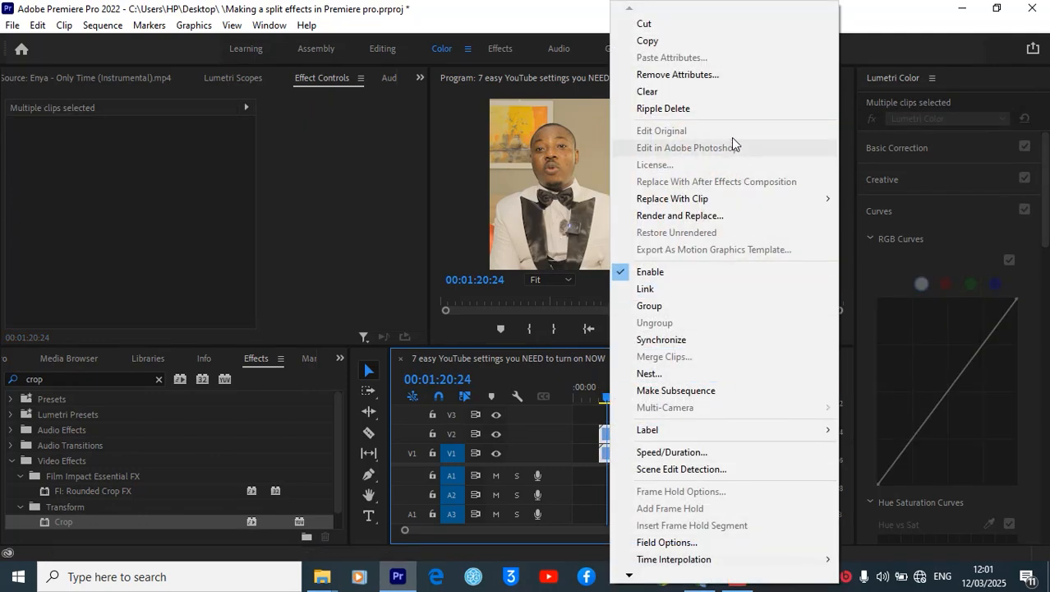
pyautogui.click(728, 76)
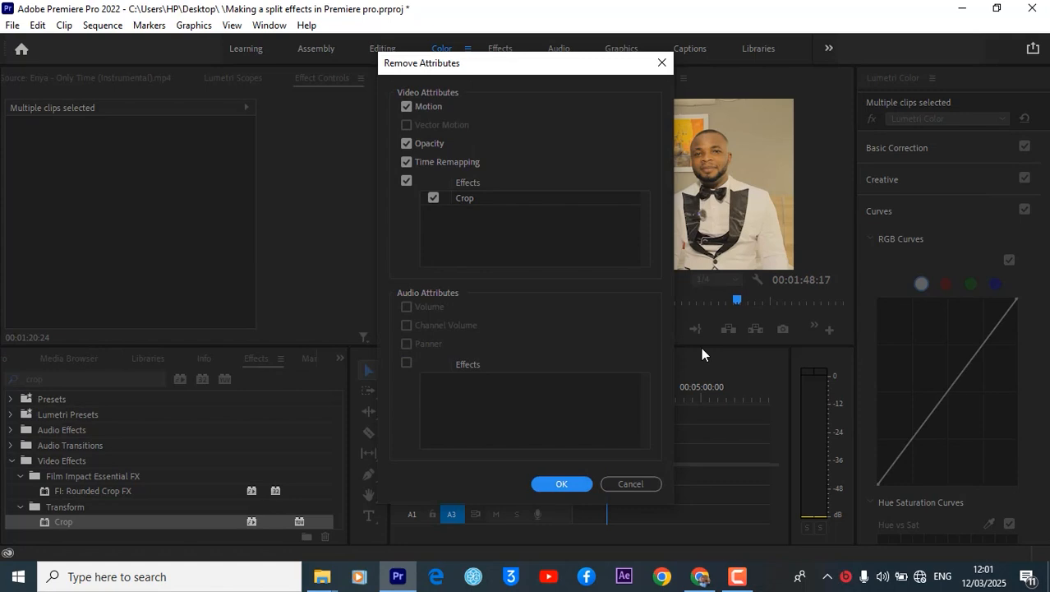
pyautogui.click(574, 485)
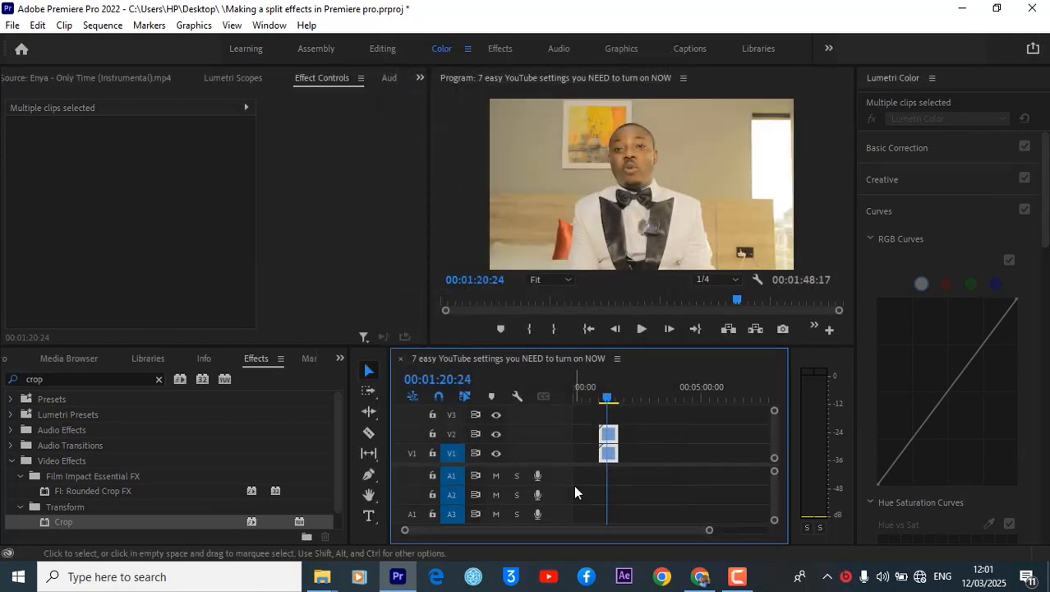
pyautogui.click(632, 435)
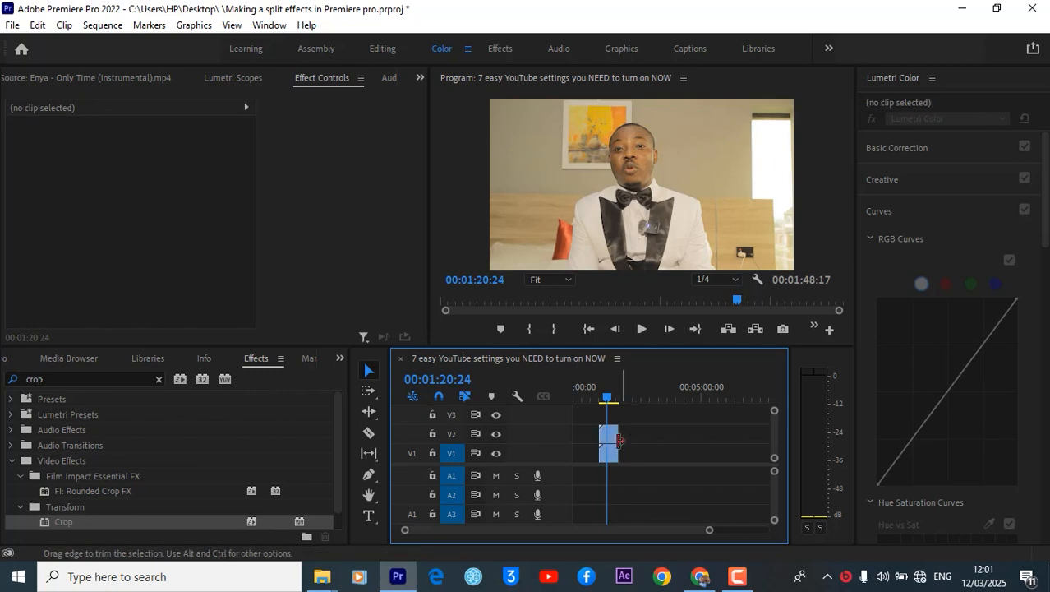
pyautogui.click(610, 435)
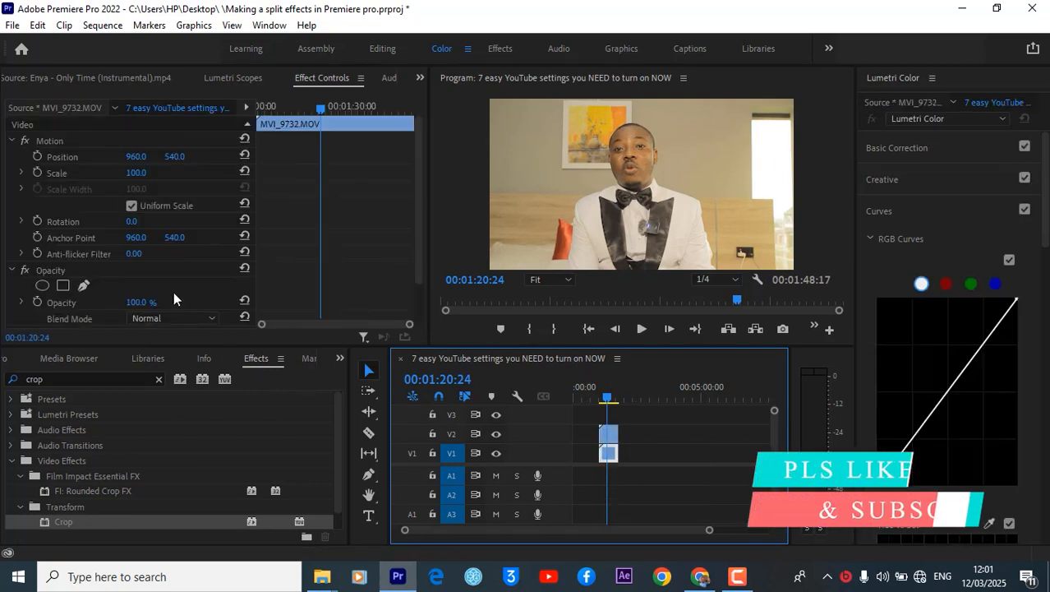
pyautogui.click(120, 139)
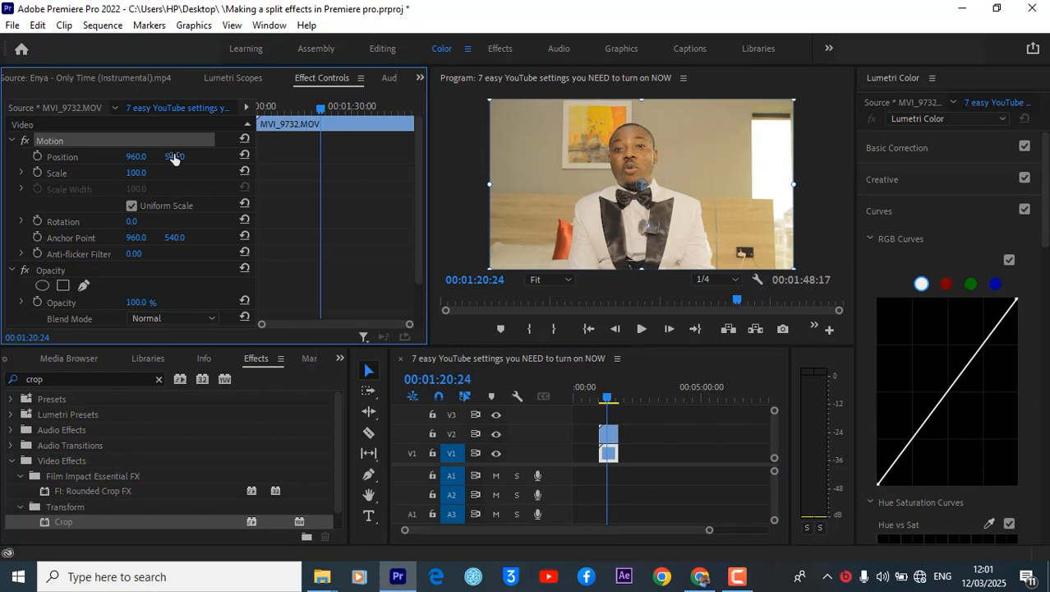
pyautogui.moveTo(169, 158); pyautogui.dragTo(431, 158)
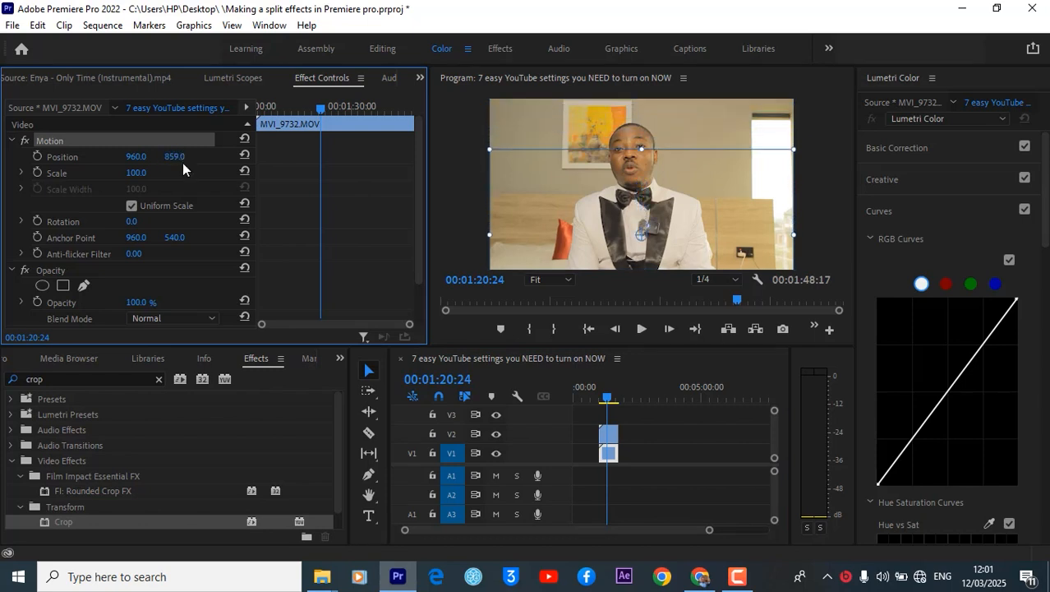
pyautogui.click(582, 445)
# Set the vertical Position to 953 on the MVI_9738 clip and to 356 on the MVI_9732 clip.
pyautogui.click(608, 434)
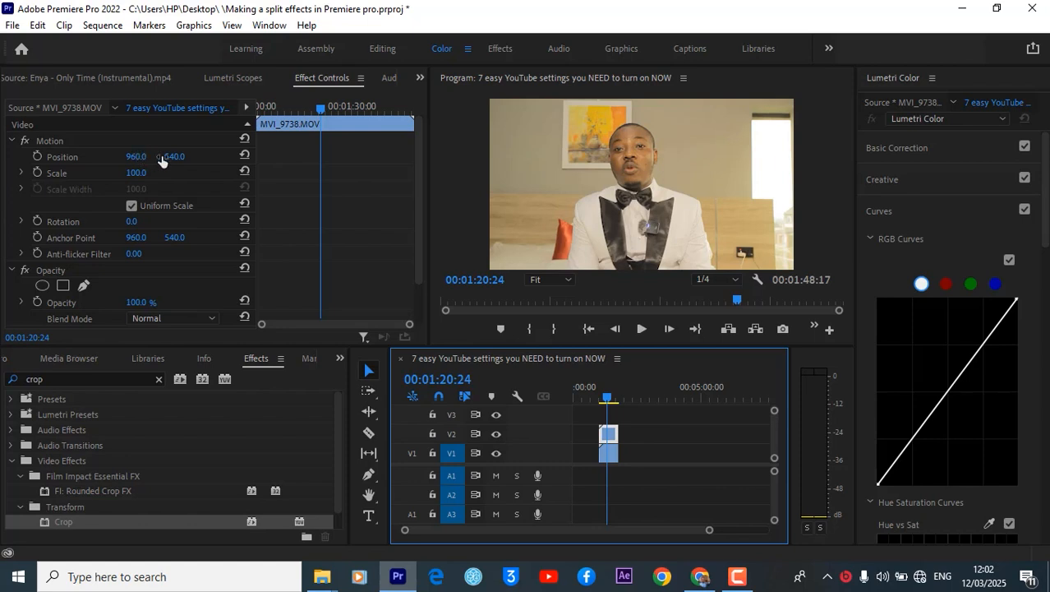
pyautogui.moveTo(170, 157); pyautogui.dragTo(352, 156)
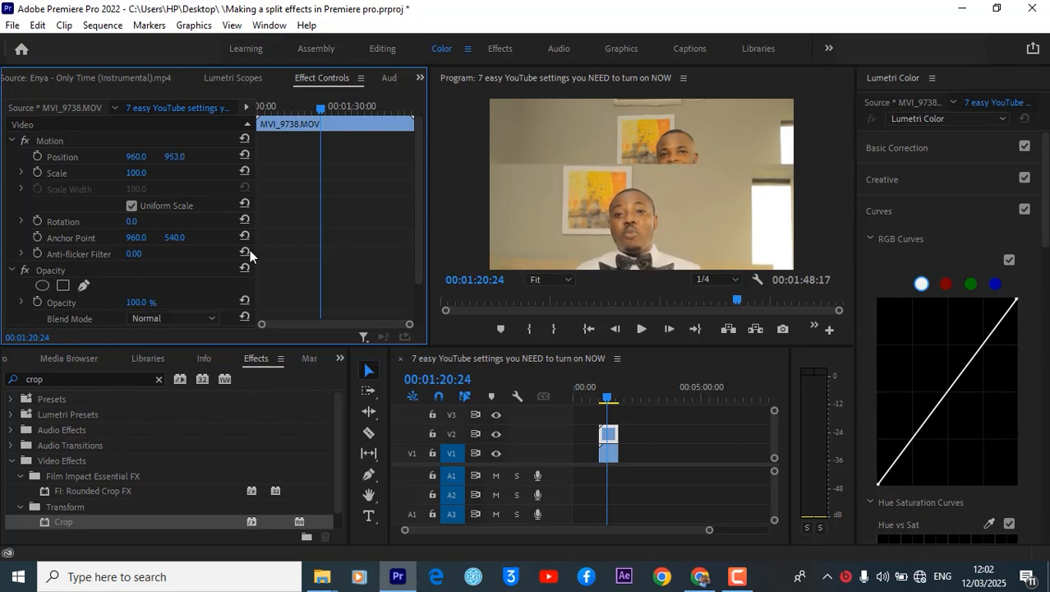
pyautogui.click(611, 455)
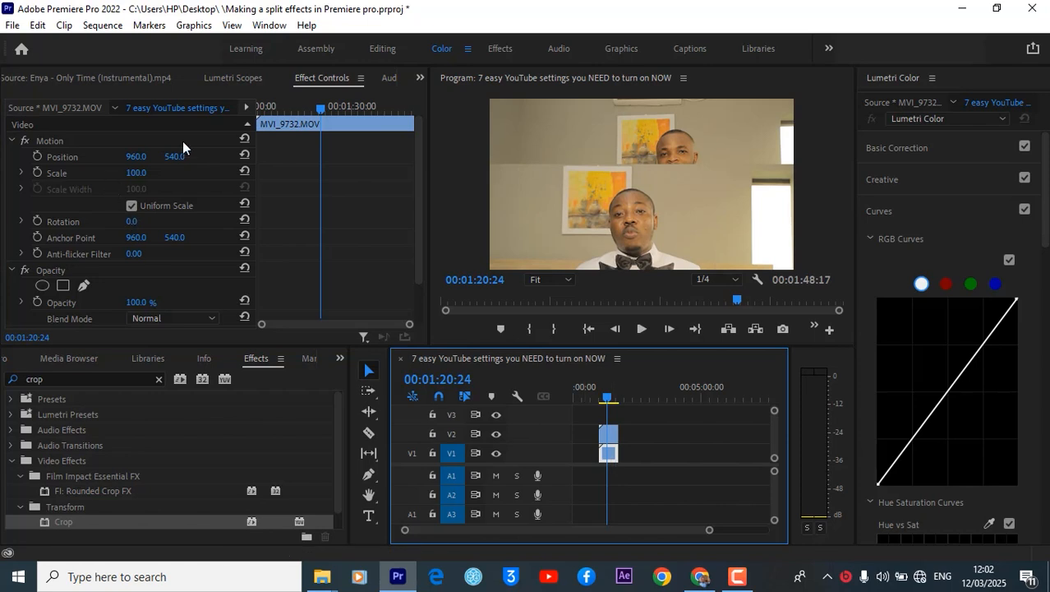
pyautogui.moveTo(169, 156); pyautogui.dragTo(75, 156)
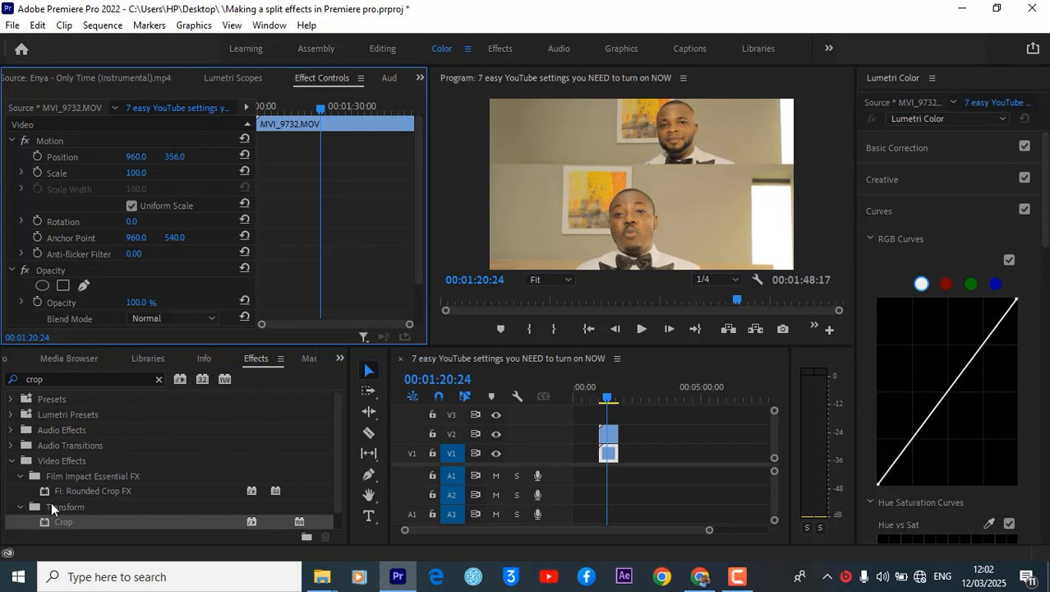
# Apply the Transform Crop effect to the MVI_9738 clip and set its Top value to 12%.
pyautogui.click(62, 522)
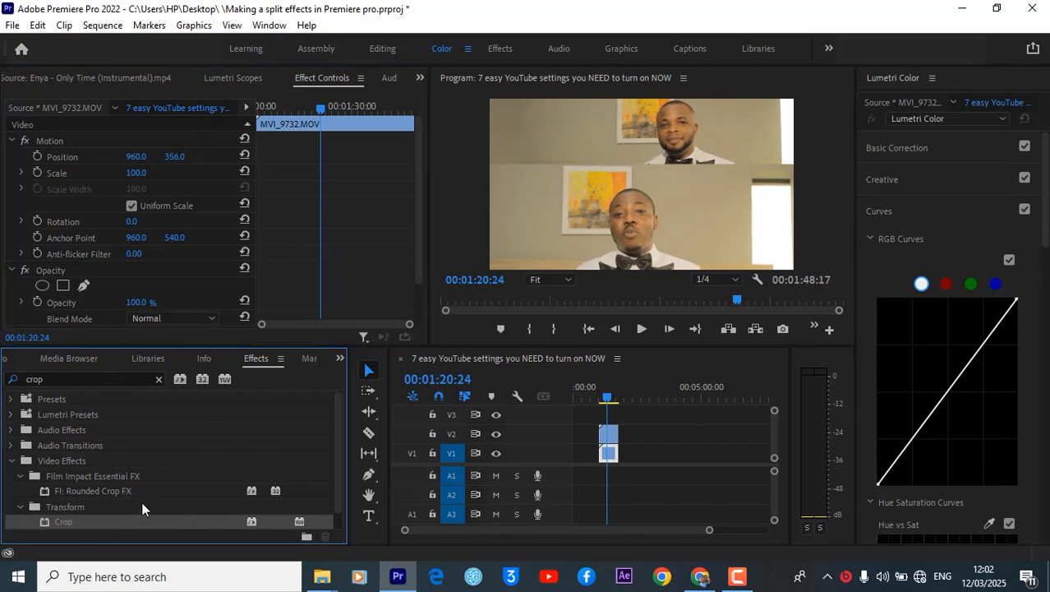
pyautogui.click(608, 435)
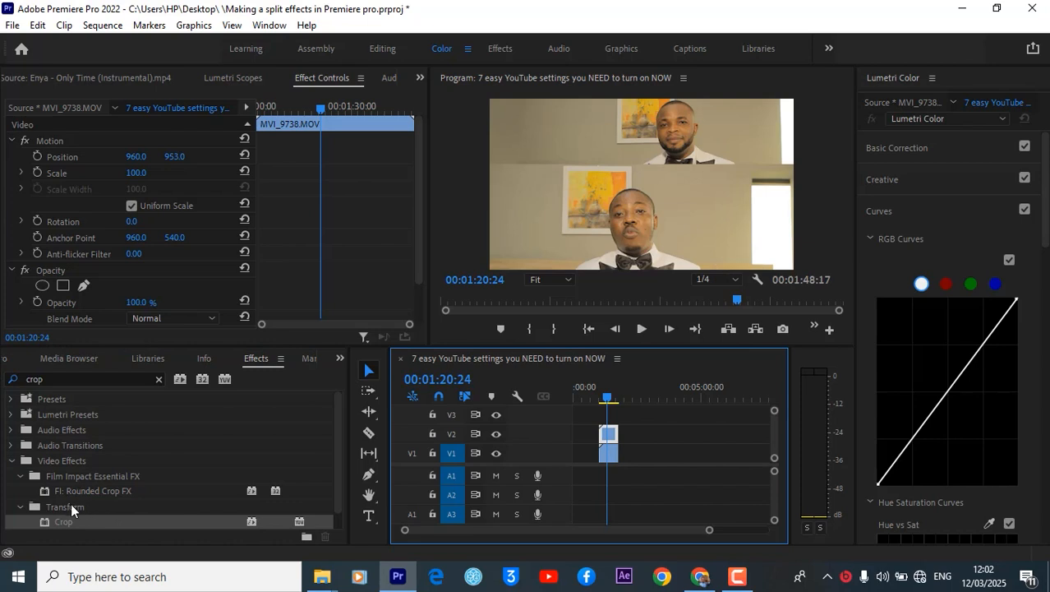
pyautogui.moveTo(64, 522); pyautogui.dragTo(608, 434)
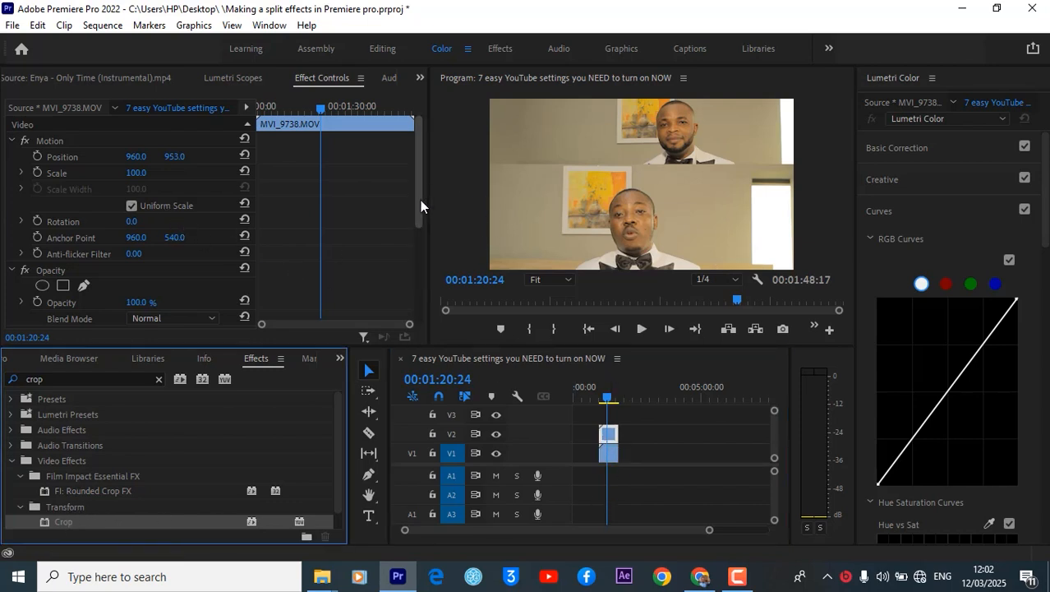
pyautogui.moveTo(420, 201); pyautogui.dragTo(416, 268)
pyautogui.moveTo(128, 277); pyautogui.dragTo(173, 278)
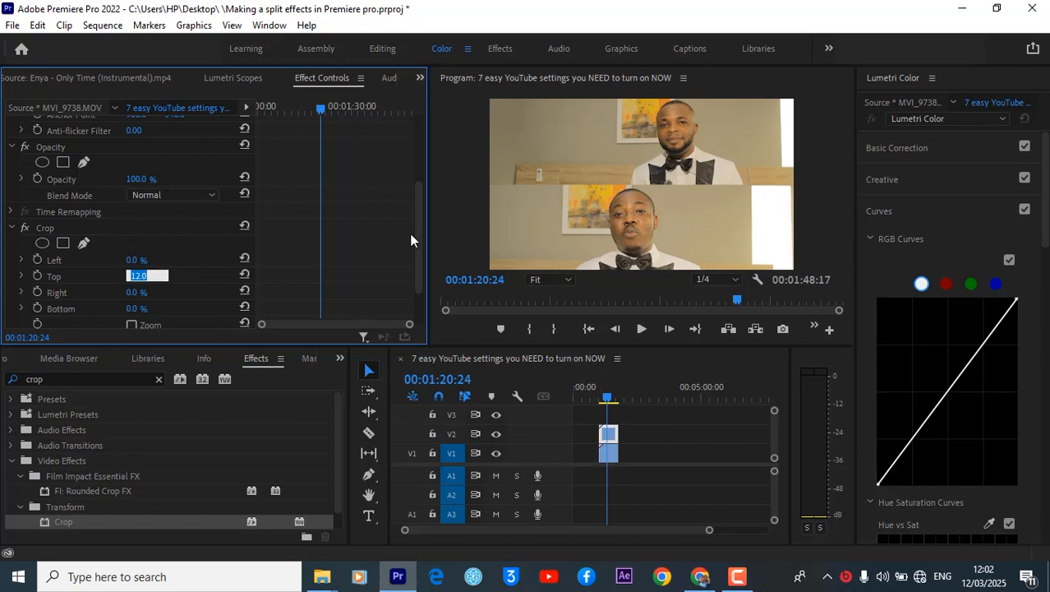
# Set the vertical Position of the MVI_9738 clip to 932 and select the MVI_9732 clip.
pyautogui.moveTo(418, 233); pyautogui.dragTo(423, 164)
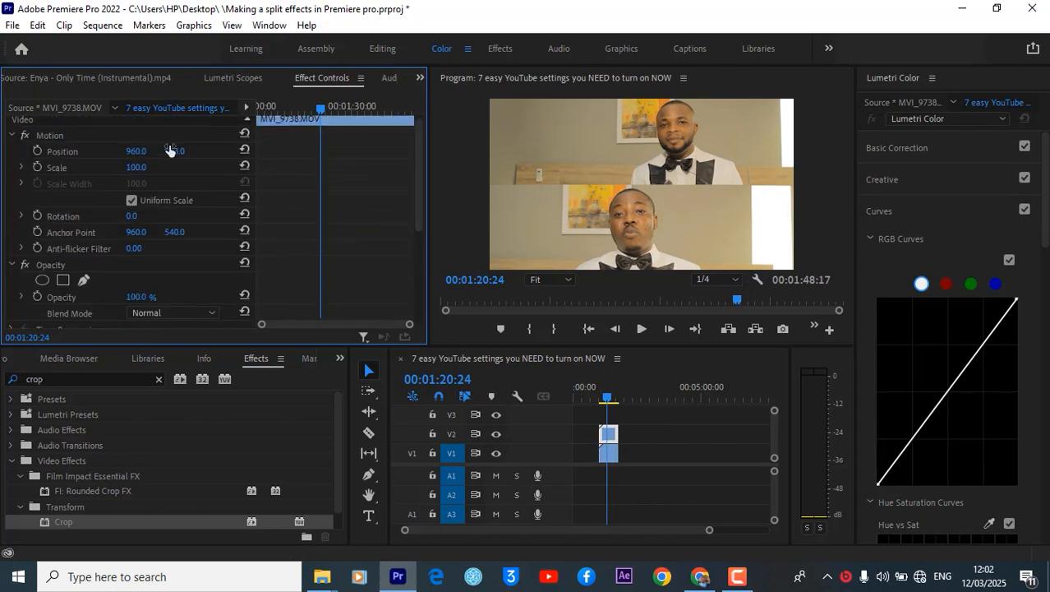
pyautogui.moveTo(170, 144); pyautogui.dragTo(184, 144)
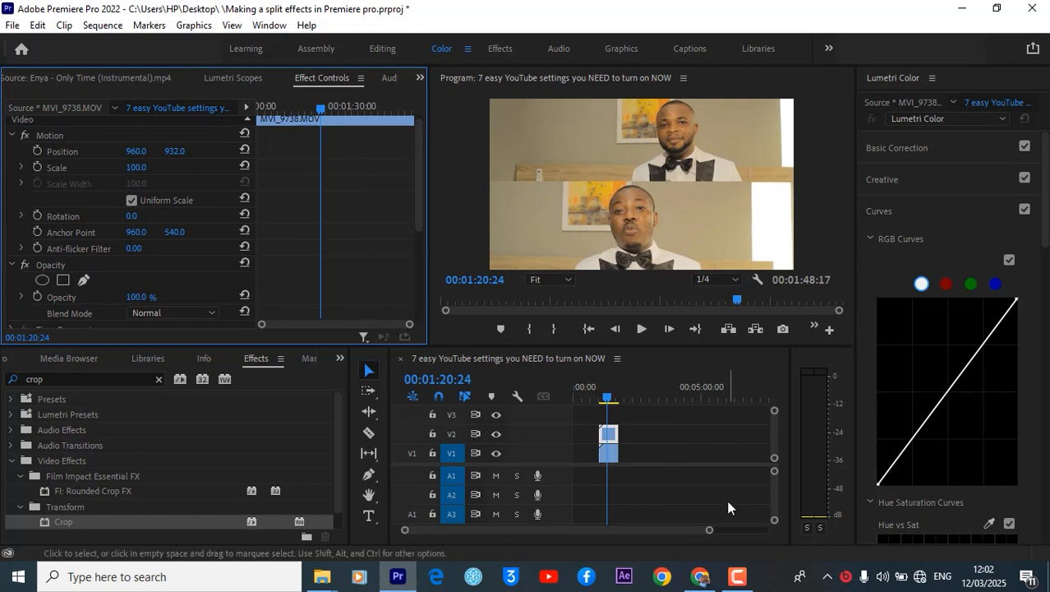
pyautogui.click(609, 453)
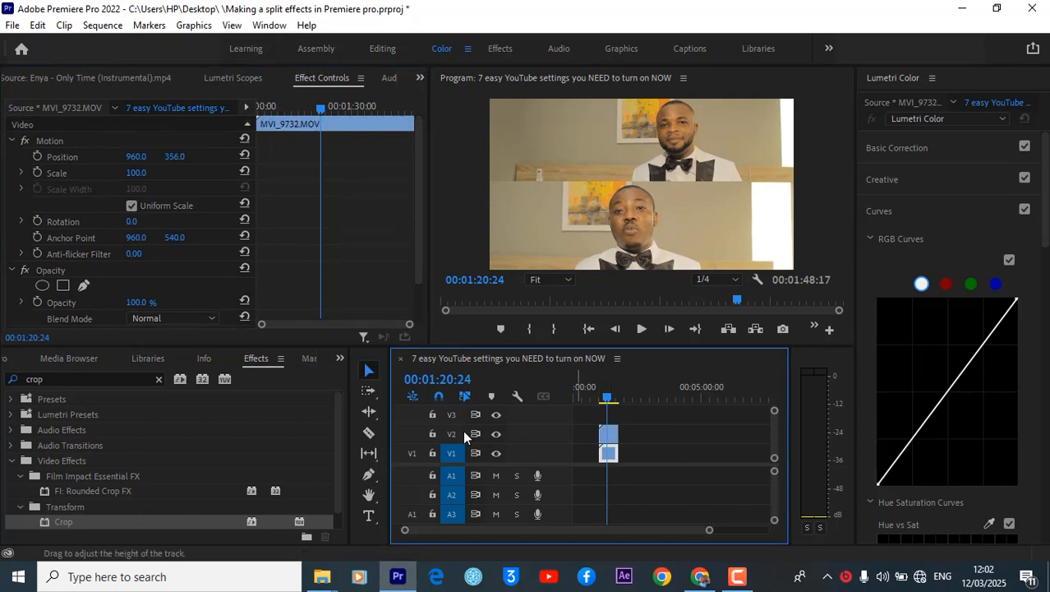
# Apply the Crop effect to the MVI_9732 clip and set its Bottom value to 36%.
pyautogui.moveTo(63, 530); pyautogui.dragTo(608, 454)
pyautogui.moveTo(421, 235); pyautogui.dragTo(419, 297)
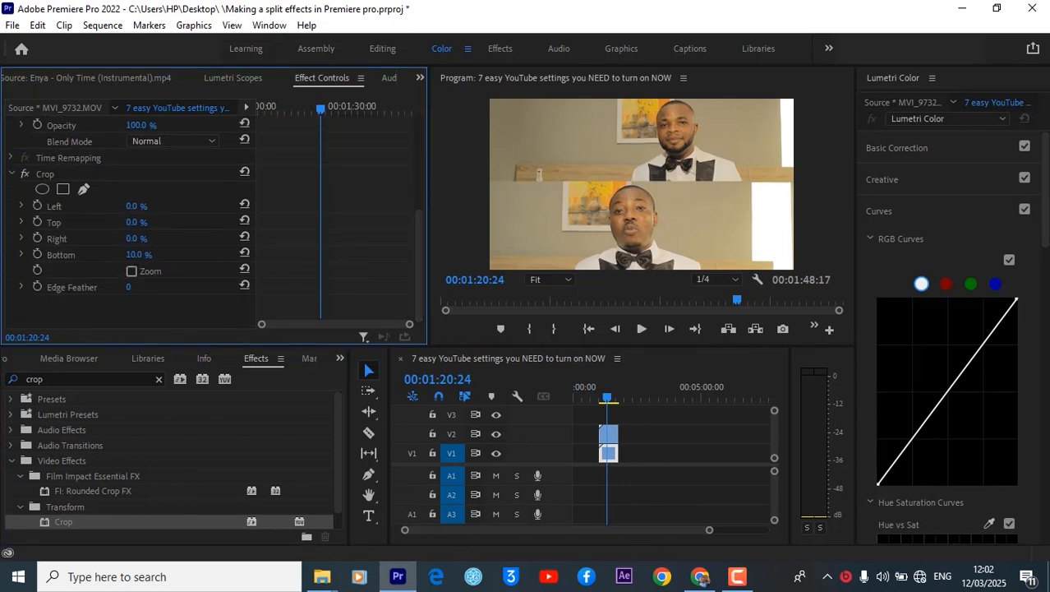
pyautogui.moveTo(154, 255)
pyautogui.mouseDown()
pyautogui.moveTo(179, 255)
pyautogui.moveTo(167, 255)
pyautogui.mouseUp()
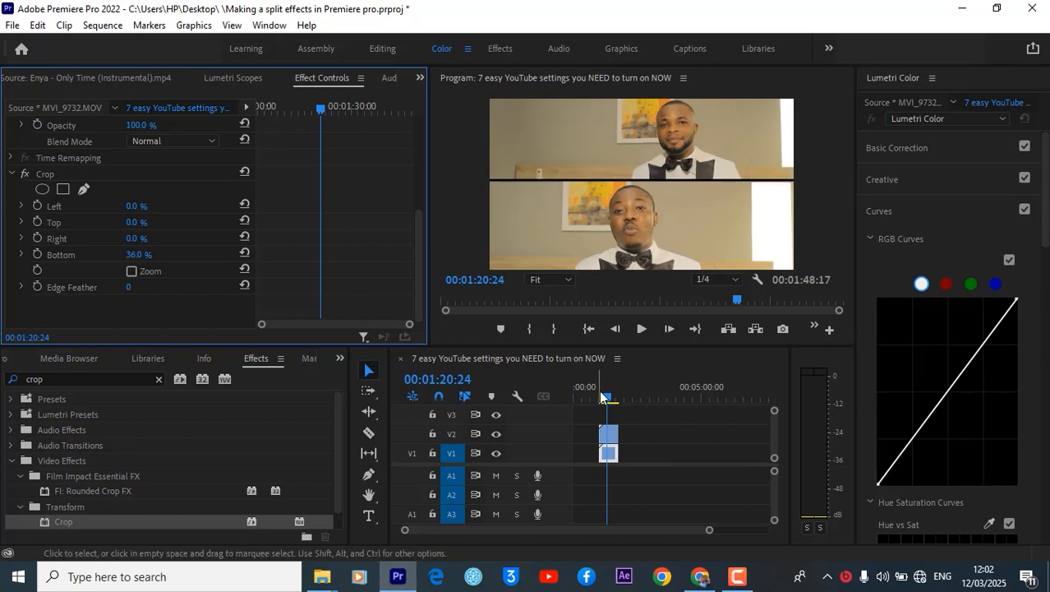
# Play back the top-and-bottom split from several points in the sequence and check each of the two stacked clips.
pyautogui.click(602, 397)
pyautogui.moveTo(605, 391); pyautogui.dragTo(601, 393)
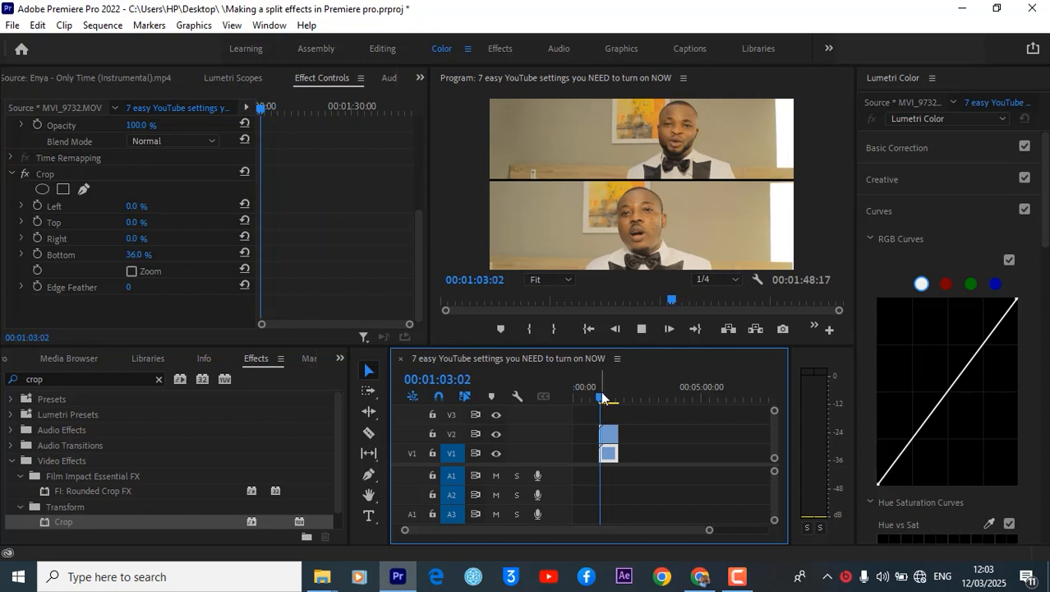
pyautogui.click(608, 436)
pyautogui.press('space')
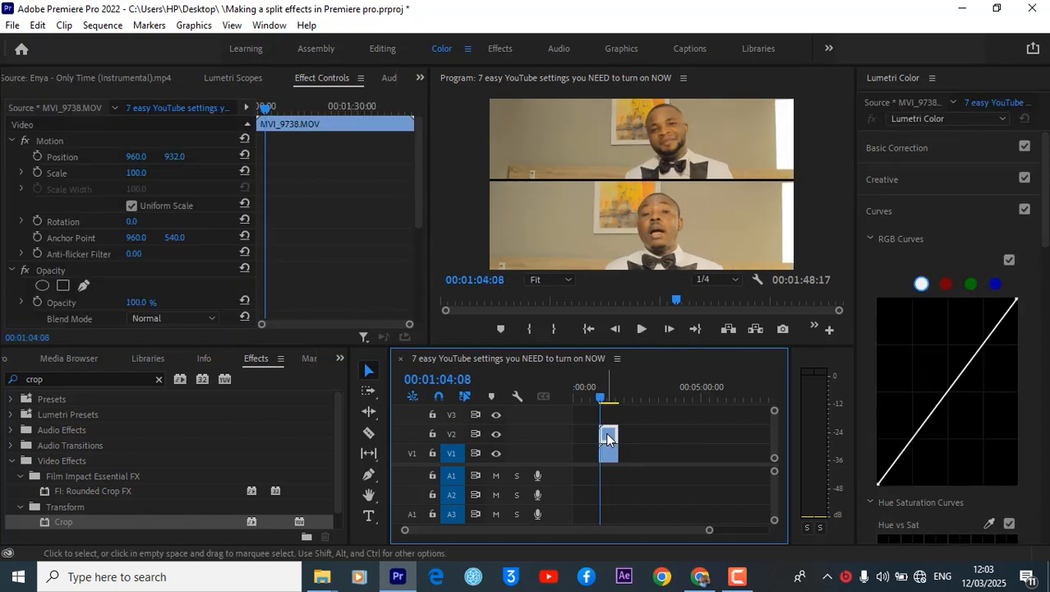
pyautogui.press('space')
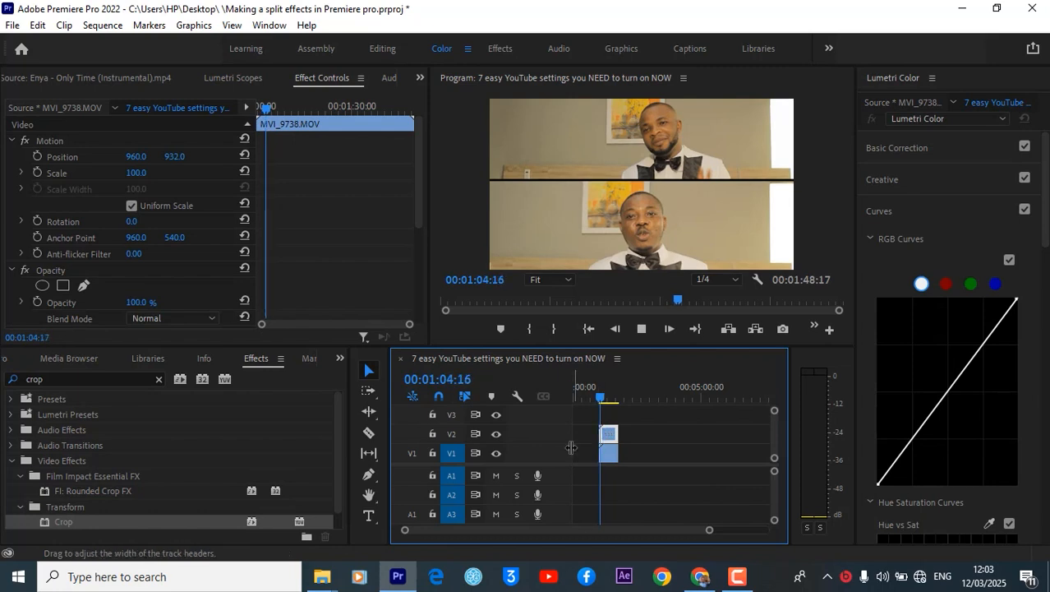
pyautogui.click(607, 452)
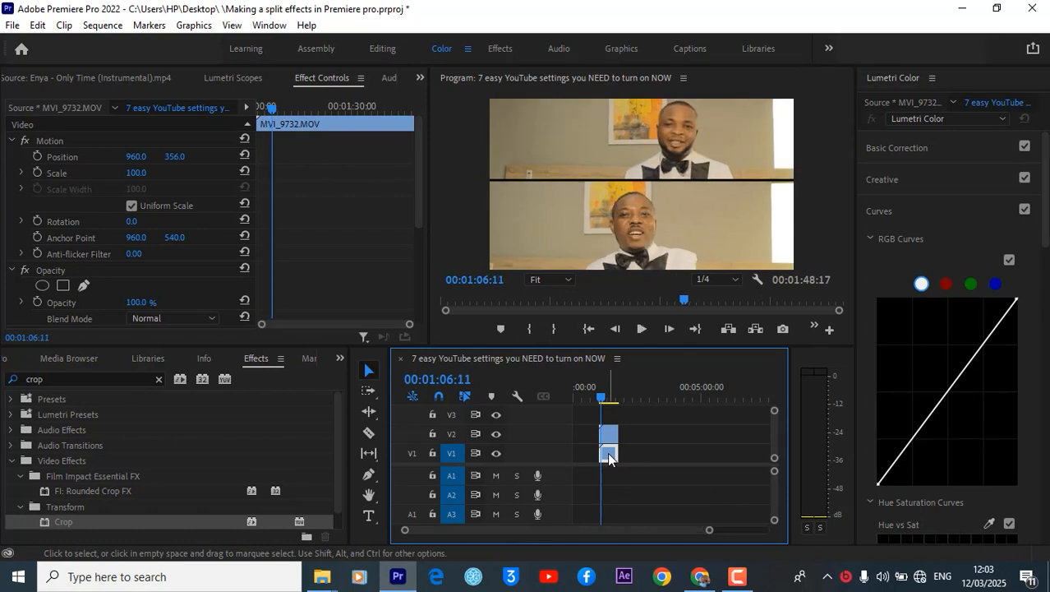
pyautogui.click(610, 442)
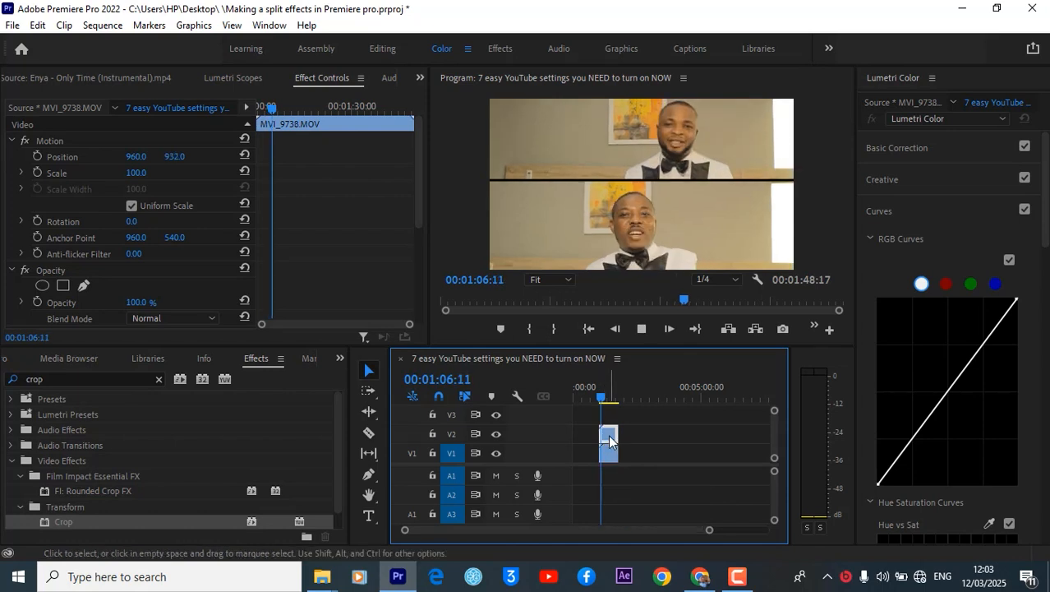
pyautogui.click(608, 380)
pyautogui.press('space')
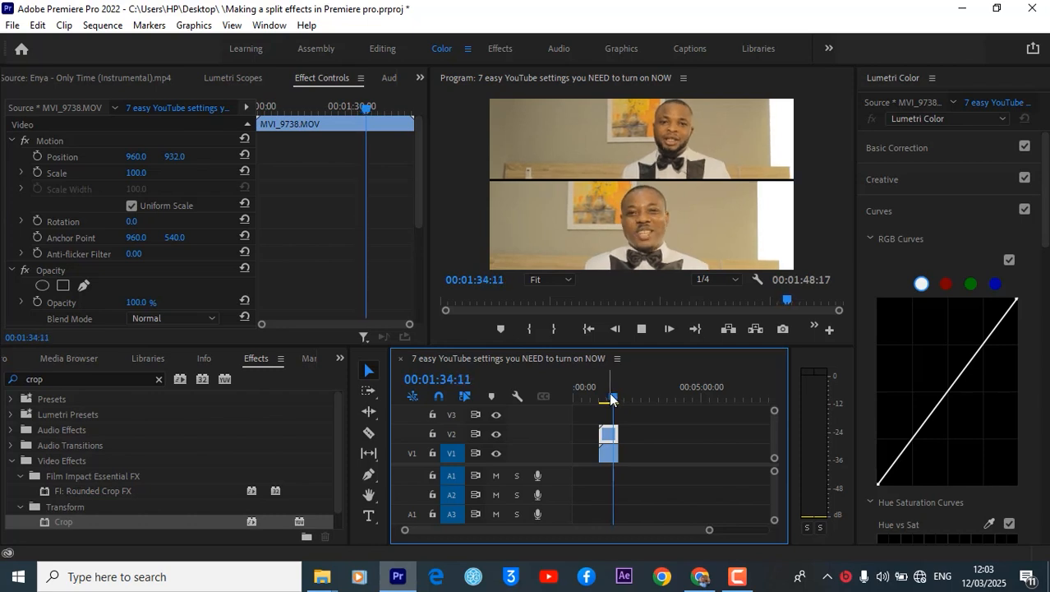
pyautogui.click(606, 397)
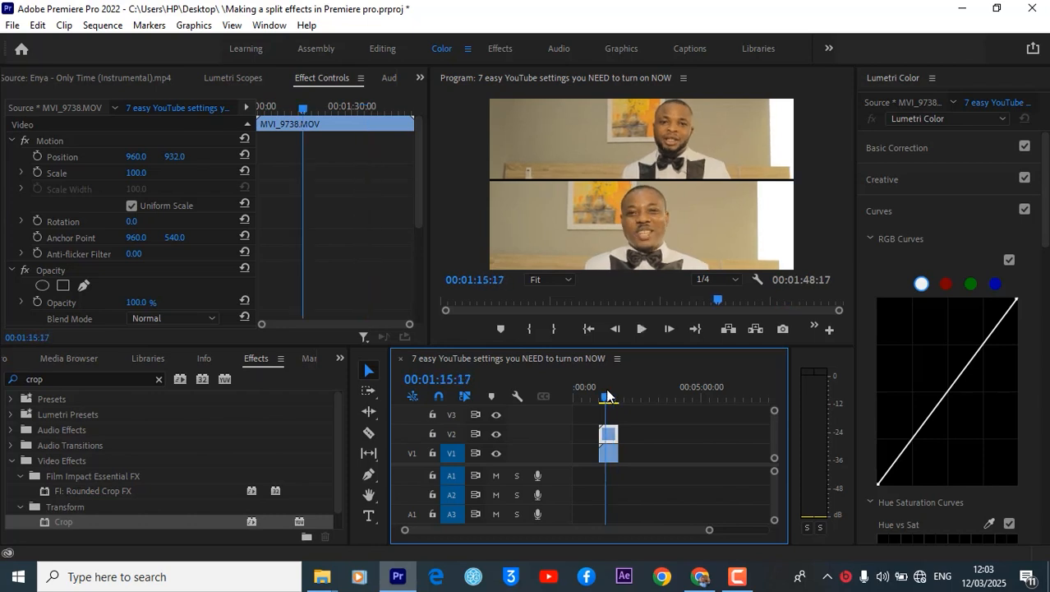
pyautogui.press('space')
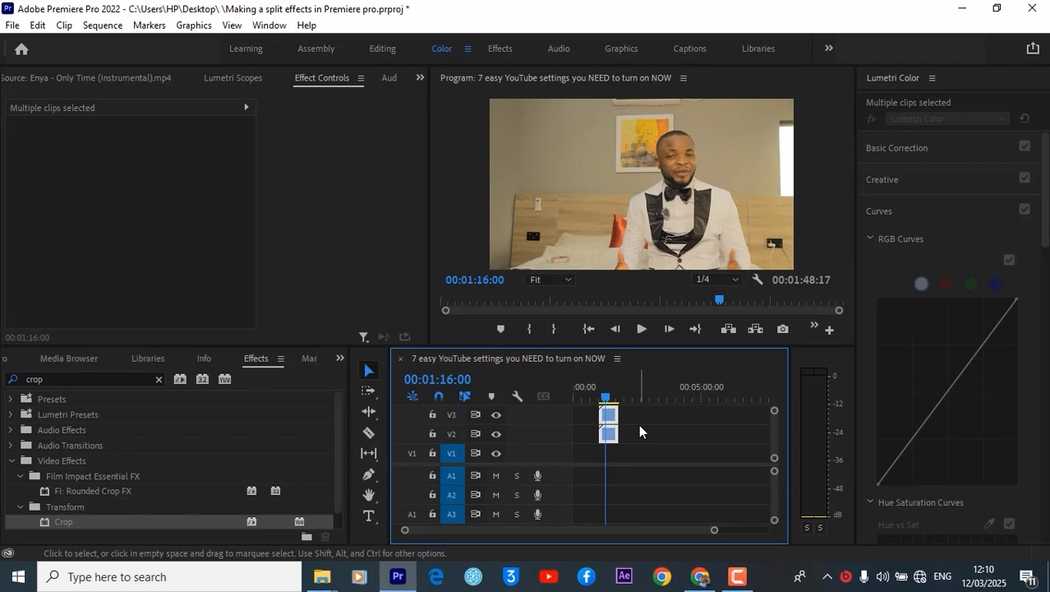
# Move both stacked clips down to V1 and V2, and set the MVI_9732 clip's Scale to 135 and Position to 1081, 717.
pyautogui.moveTo(608, 433); pyautogui.dragTo(609, 452)
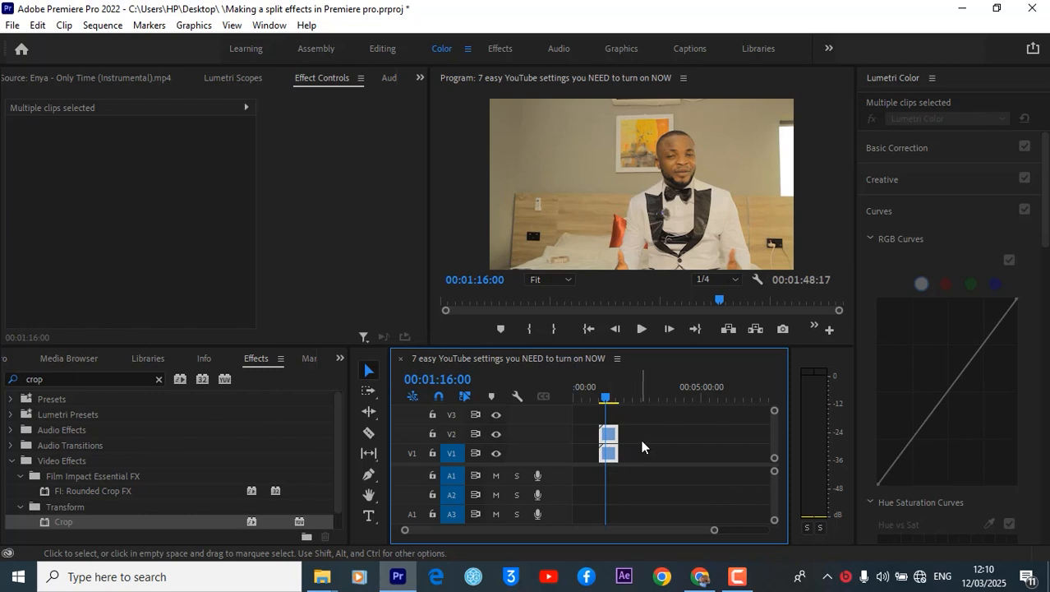
pyautogui.click(612, 441)
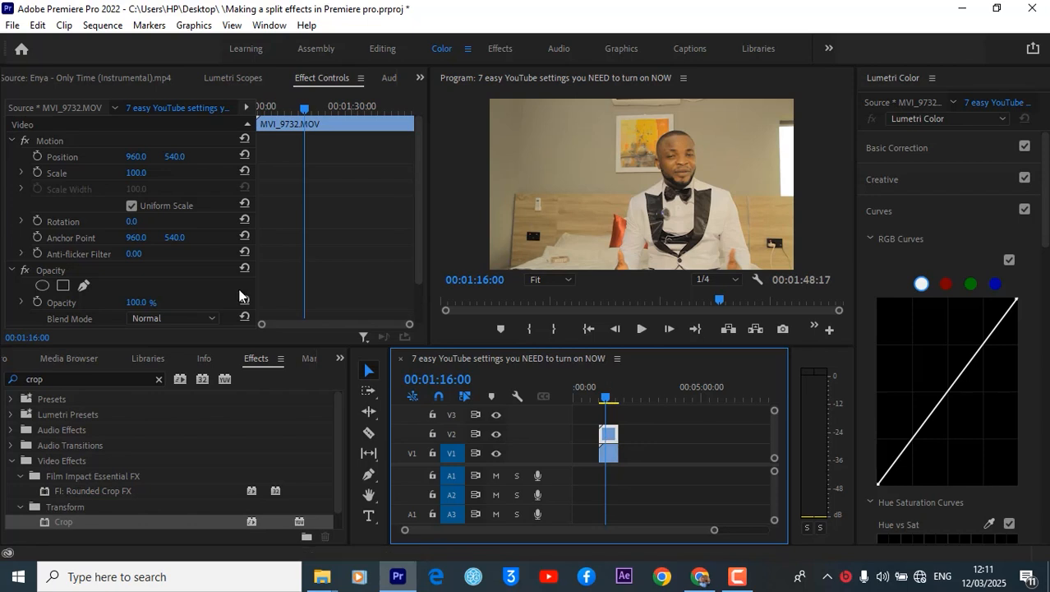
pyautogui.moveTo(132, 178); pyautogui.dragTo(178, 202)
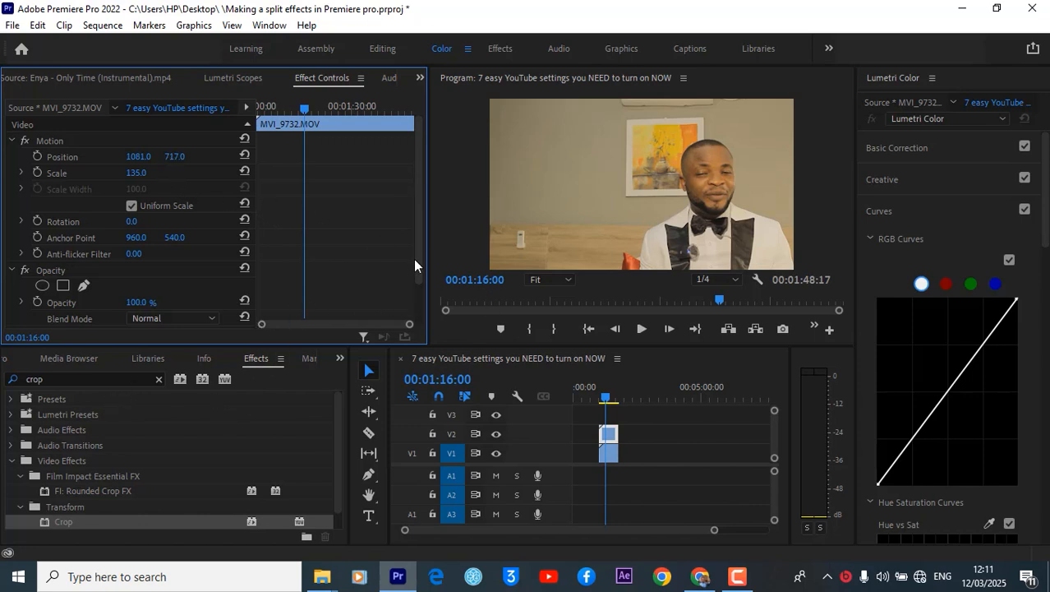
# Add a free-draw pen mask to the Opacity of the MVI_9732 clip and set its Mask Feather to 0.
pyautogui.scroll(-3, 419, 272)
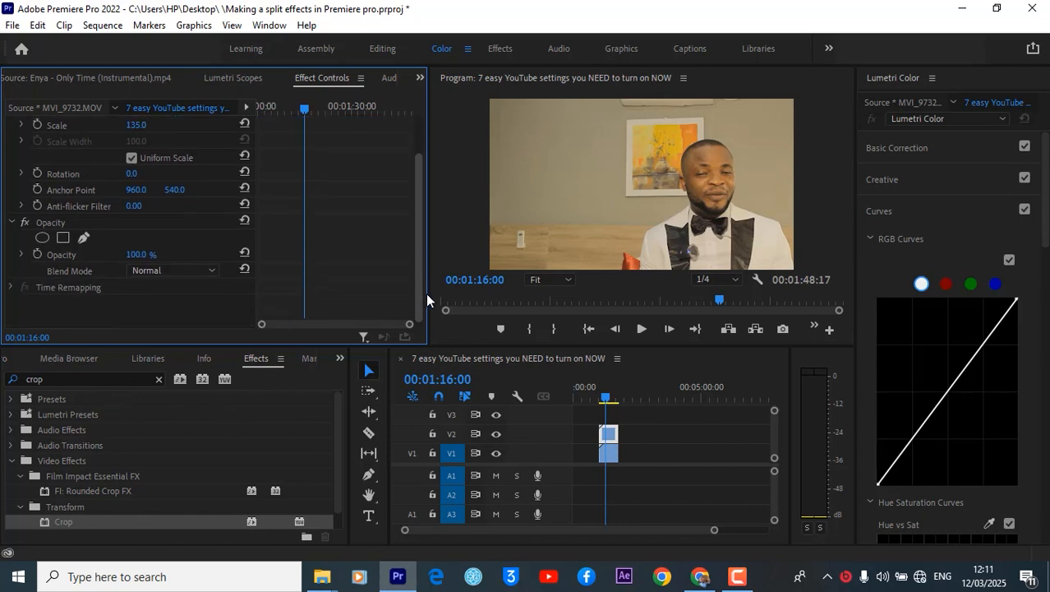
pyautogui.click(83, 239)
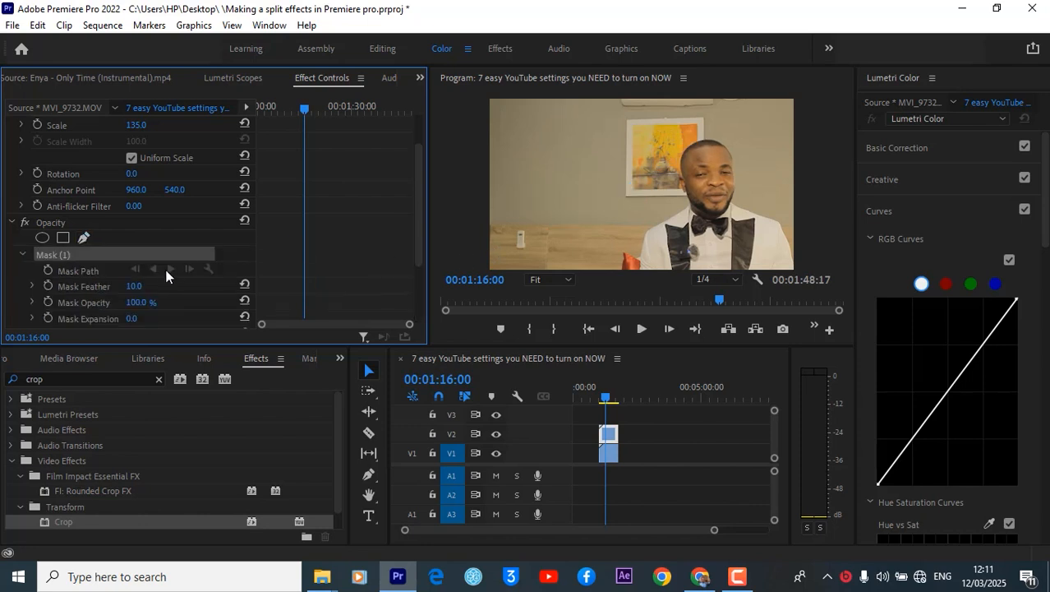
pyautogui.moveTo(134, 287); pyautogui.dragTo(111, 288)
# Draw a closed four-point mask around the frame's lower-right half, with a diagonal edge from lower left to upper right, and deselect the clip.
pyautogui.click(566, 281)
pyautogui.click(556, 330)
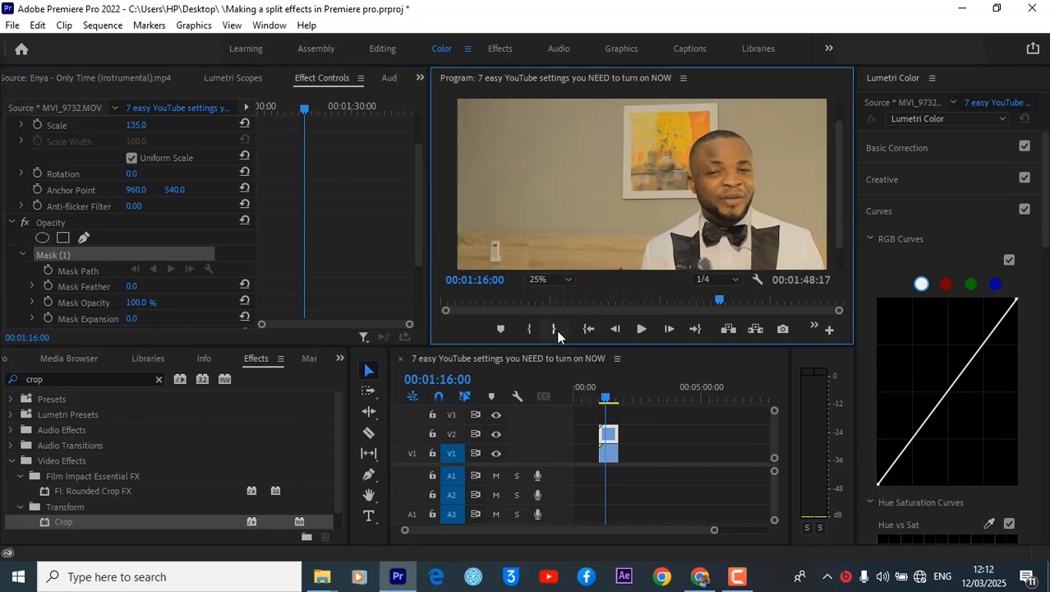
pyautogui.click(566, 279)
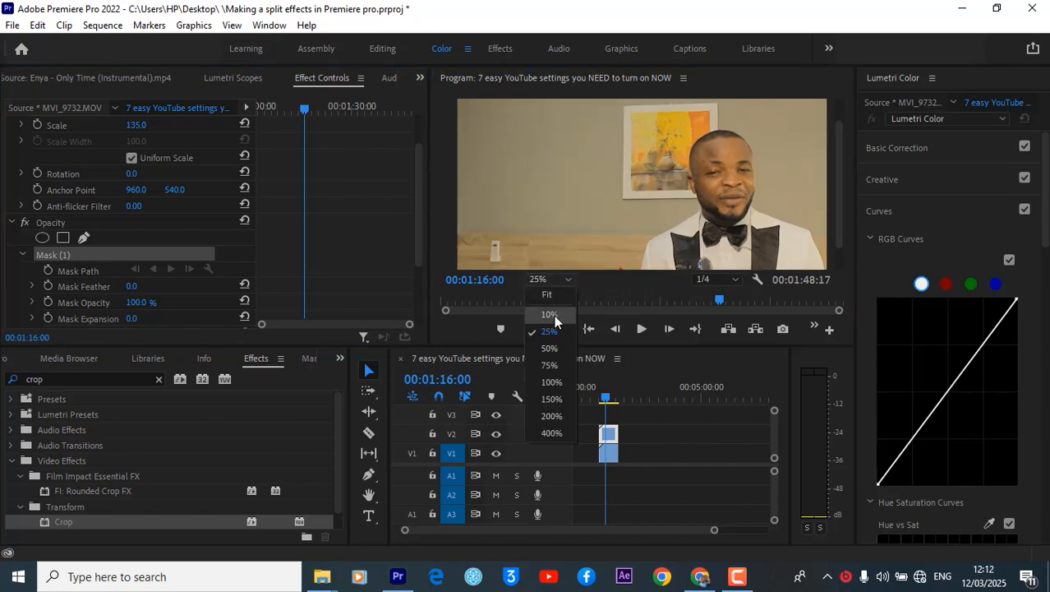
pyautogui.click(554, 314)
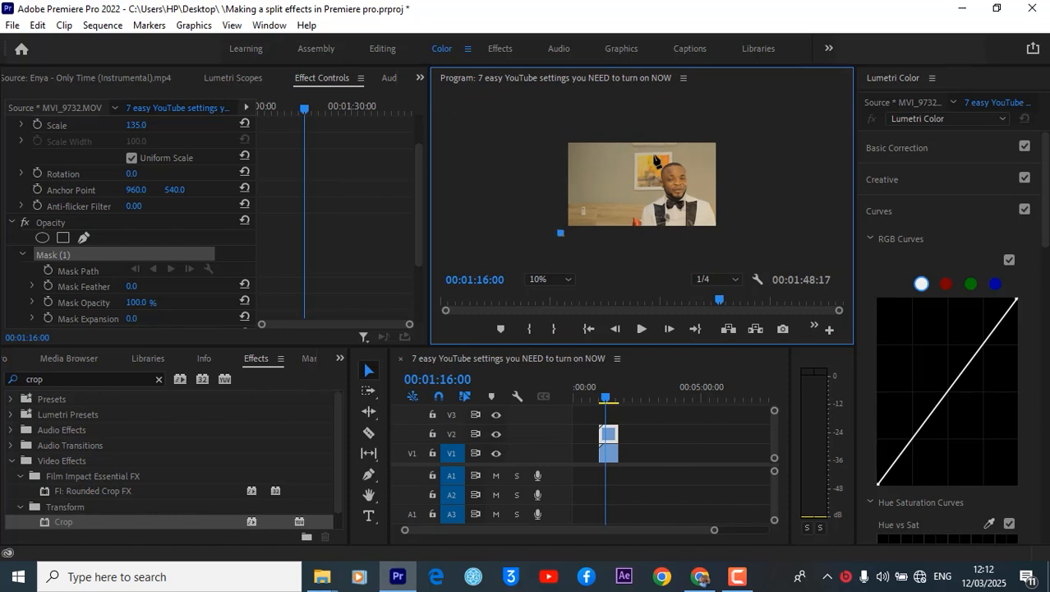
pyautogui.click(707, 139)
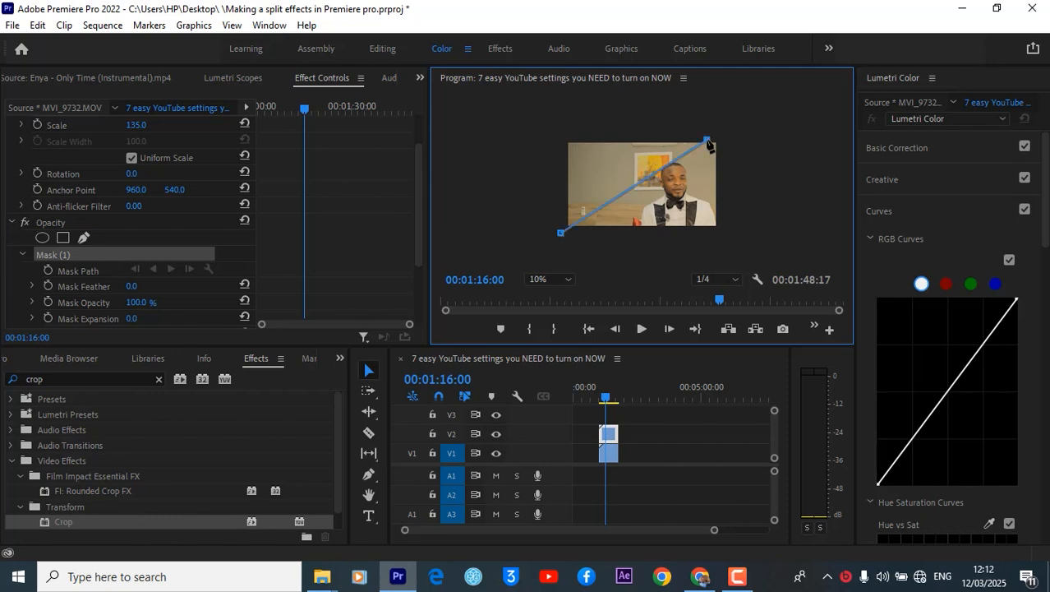
pyautogui.click(557, 125)
pyautogui.hotkey('ctrl', 'z')
pyautogui.click(759, 137)
pyautogui.click(760, 238)
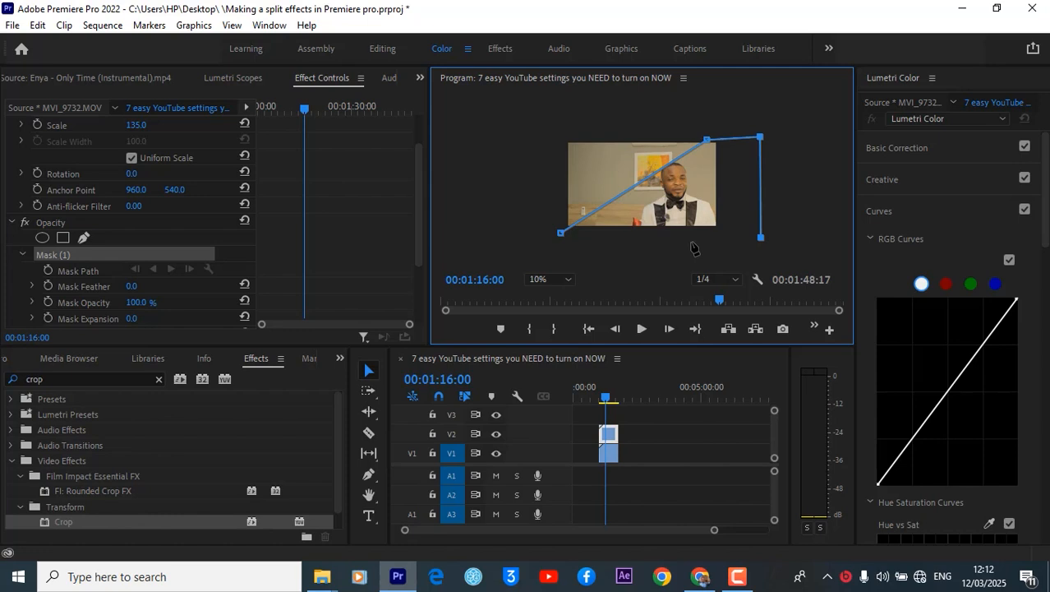
pyautogui.click(560, 234)
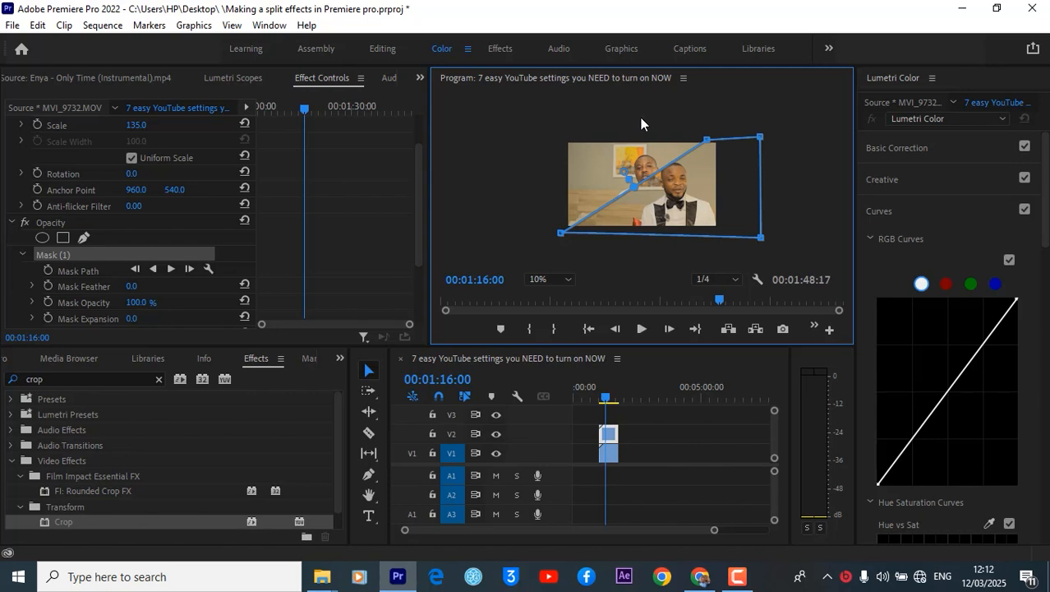
pyautogui.click(648, 449)
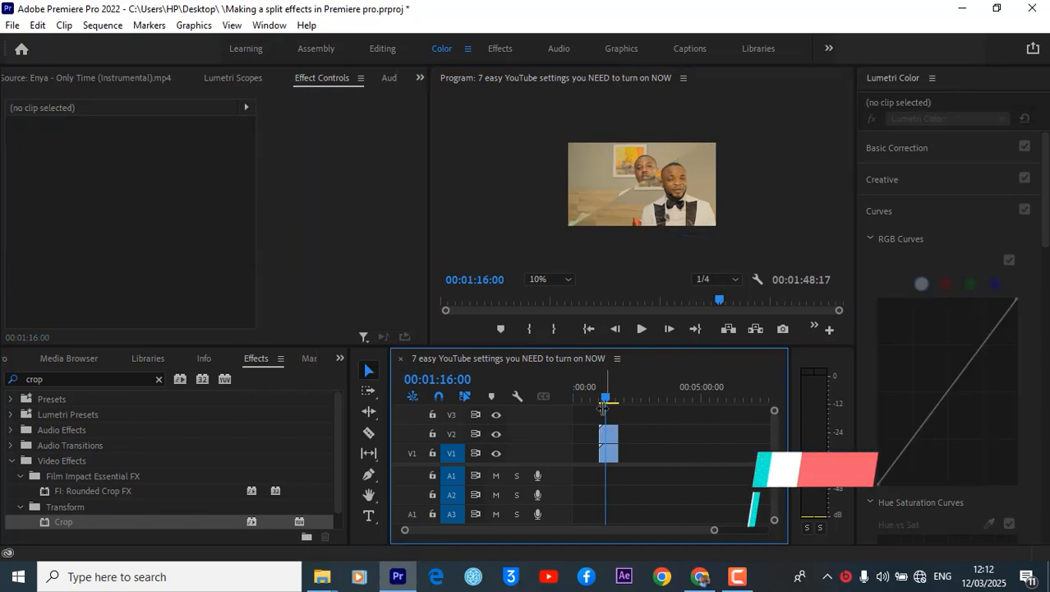
# Set the Scale of the MVI_9738 clip on V1 to 128 and its horizontal Position to 644.
pyautogui.click(611, 433)
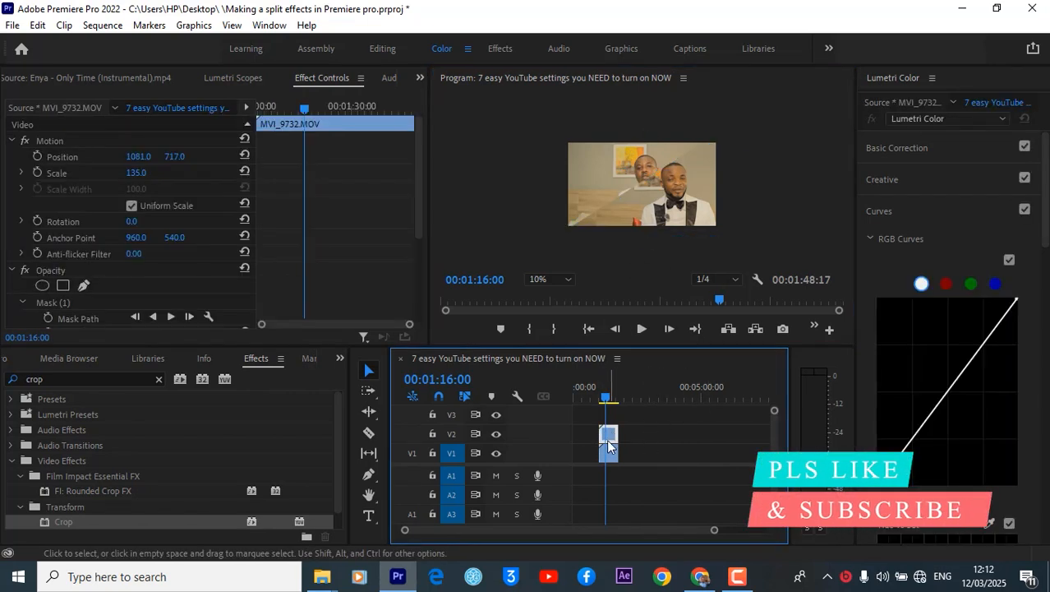
pyautogui.click(608, 452)
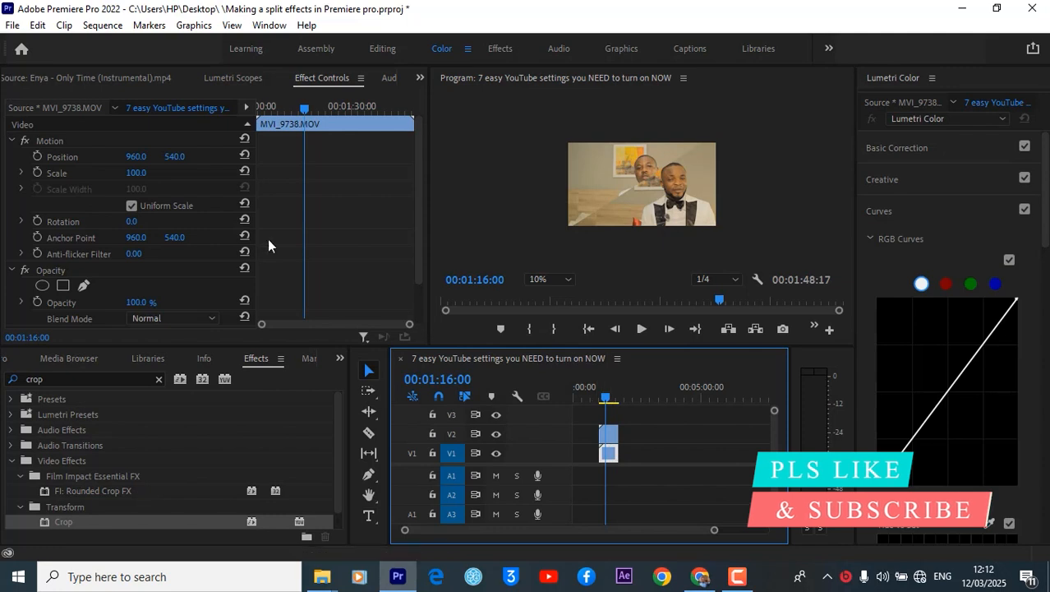
pyautogui.moveTo(133, 169); pyautogui.dragTo(46, 156)
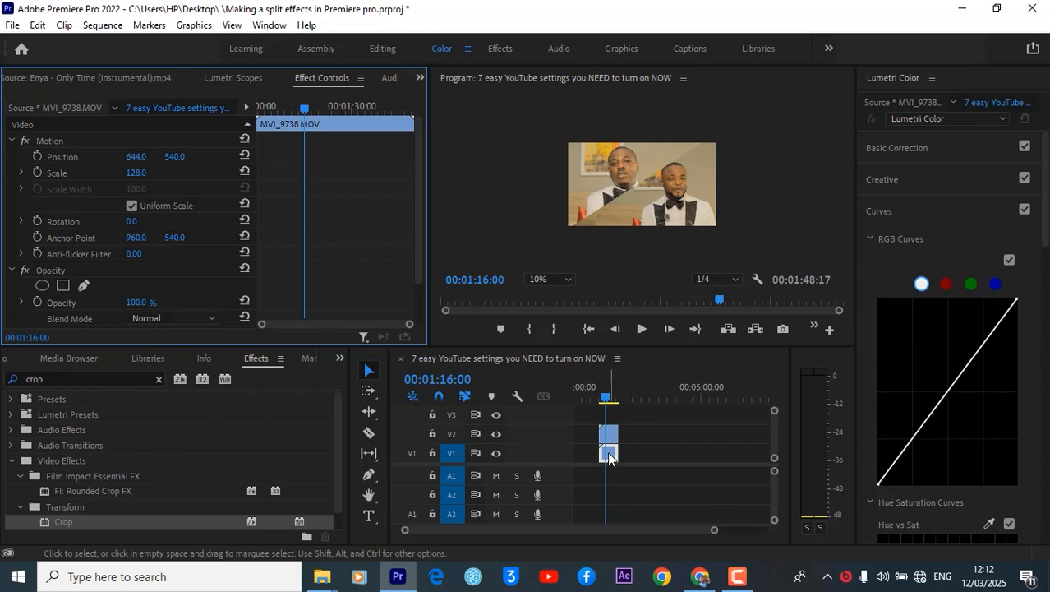
# Add a free-draw pen mask to the Opacity of the MVI_9738 clip and set its Mask Feather to 0.
pyautogui.click(83, 286)
pyautogui.scroll(-1, 112, 309)
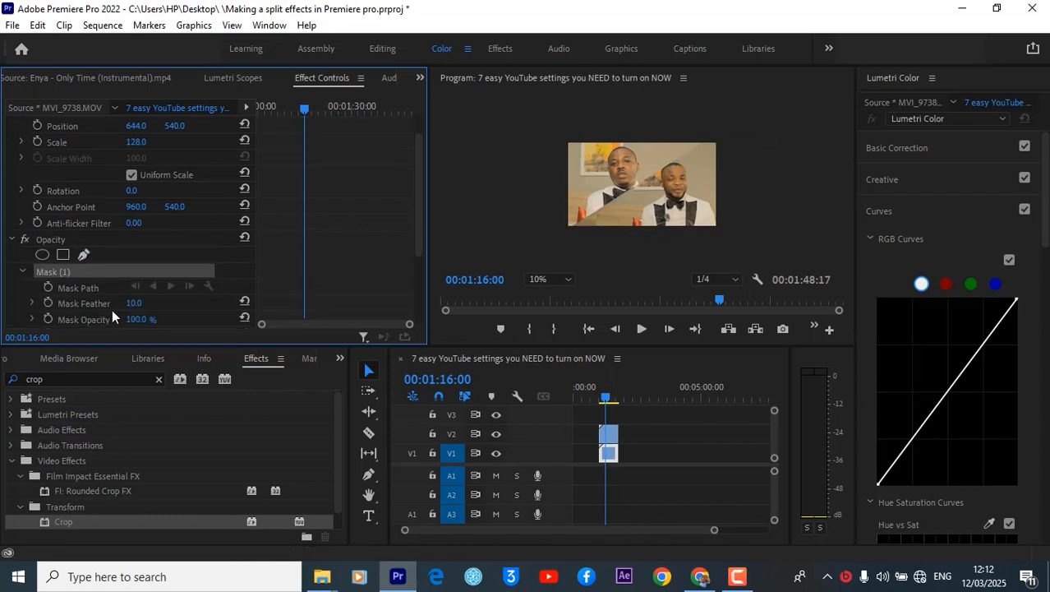
pyautogui.moveTo(127, 302); pyautogui.dragTo(145, 304)
# Draw a closed four-point mask around the frame's upper-left half, leaving a thin diagonal gap beside the other clip, and deselect the clip.
pyautogui.click(570, 227)
pyautogui.click(707, 138)
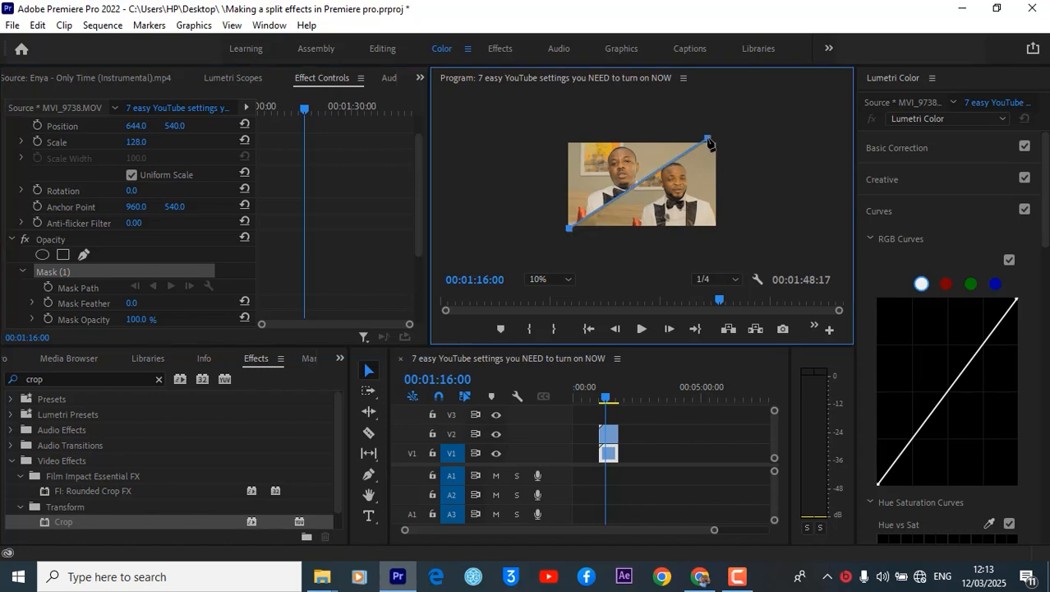
pyautogui.click(563, 132)
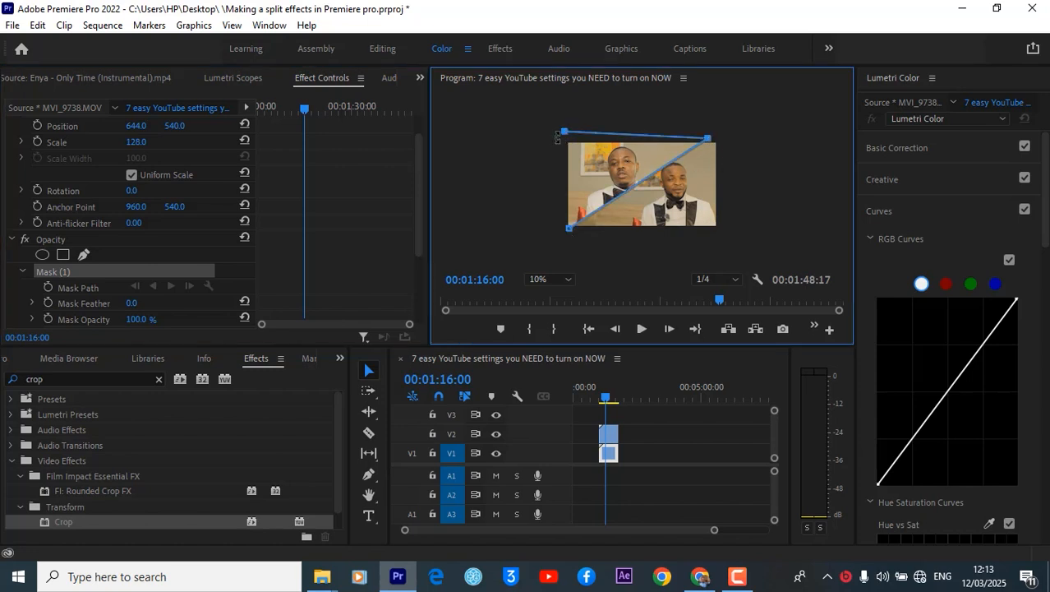
pyautogui.click(536, 229)
pyautogui.click(569, 228)
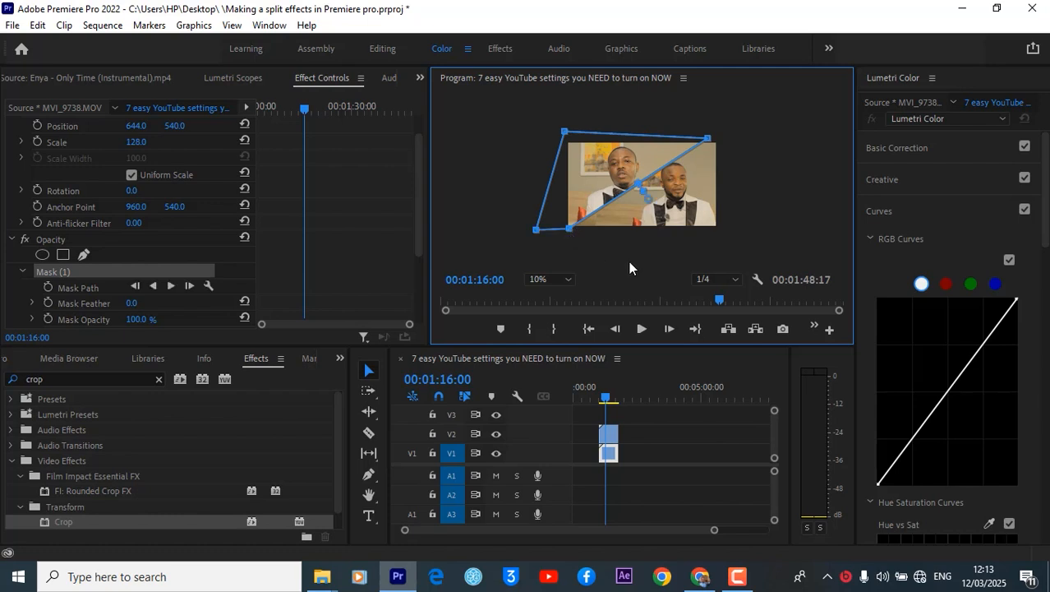
pyautogui.click(637, 441)
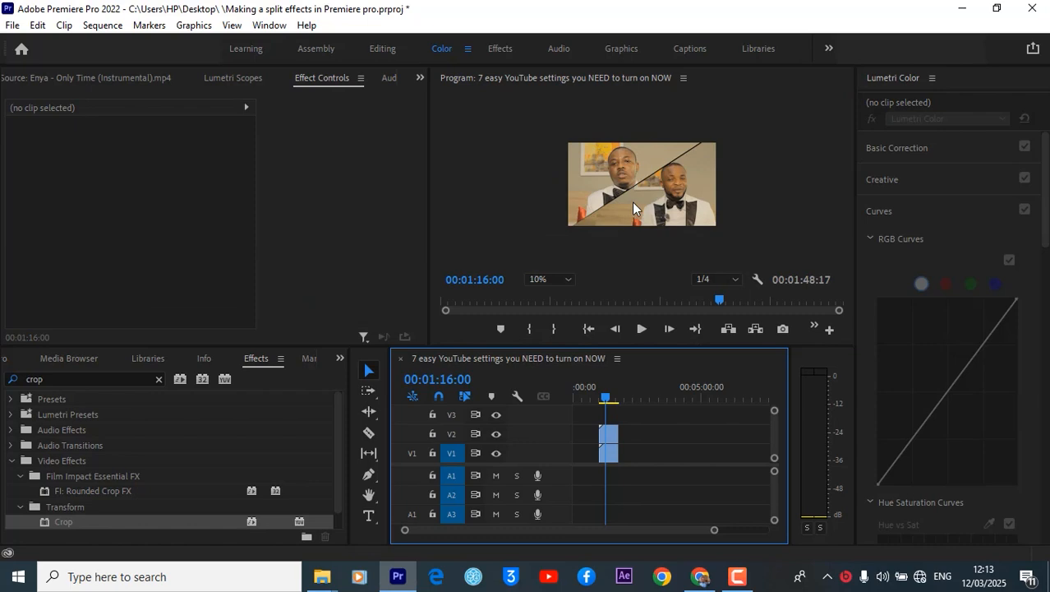
# Fit the frame to the program monitor, maximize the monitor and play the diagonal split.
pyautogui.click(547, 279)
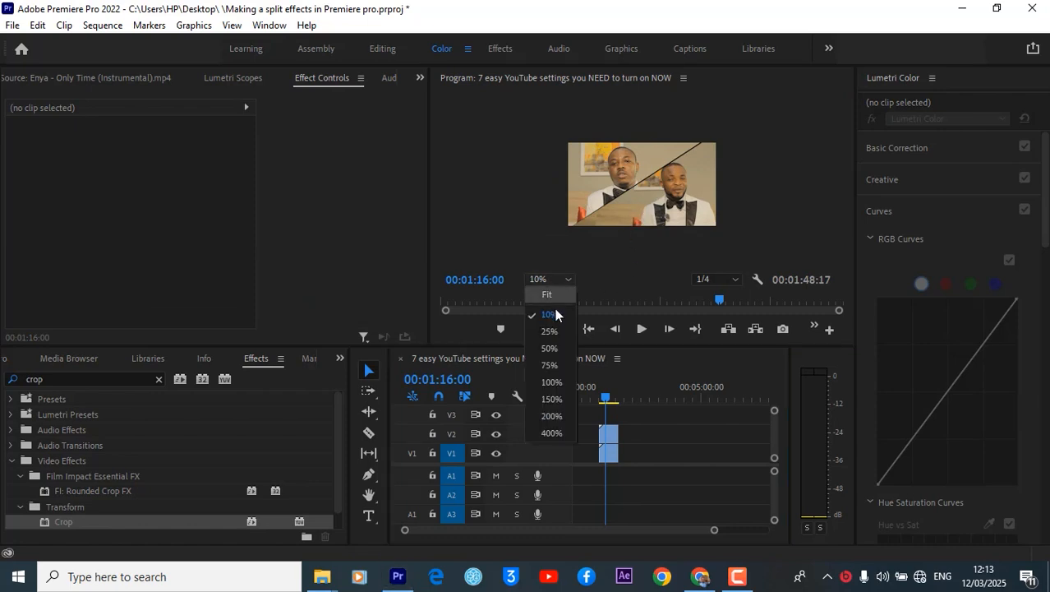
pyautogui.click(550, 295)
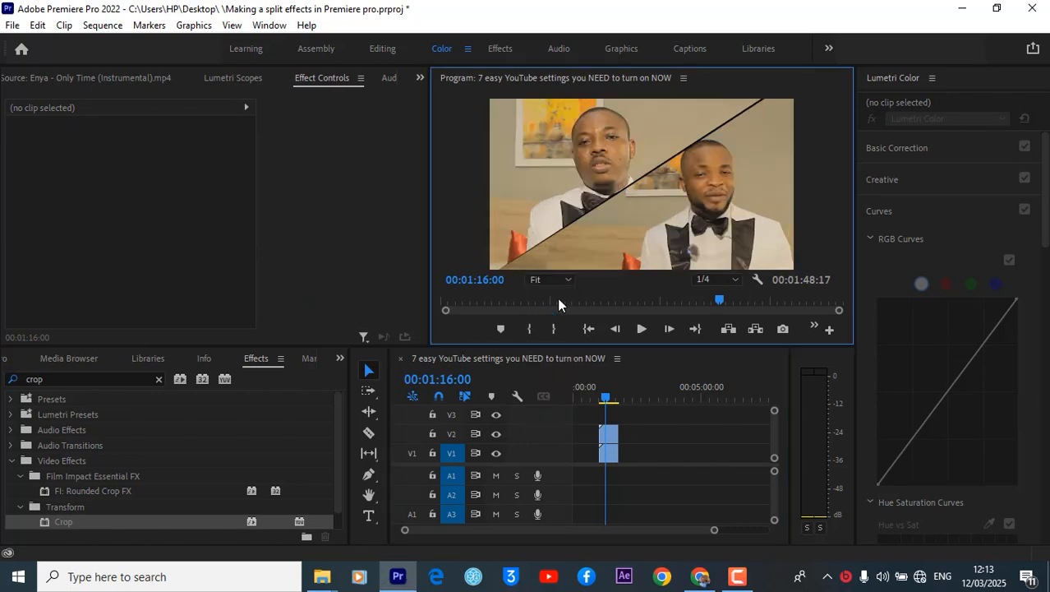
pyautogui.press('`')
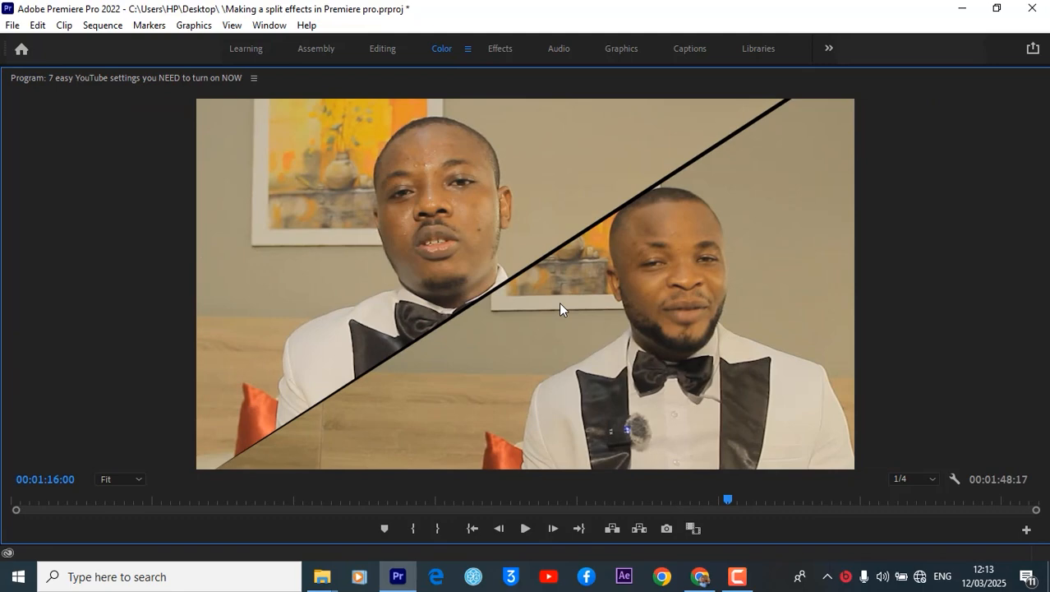
pyautogui.press('space')
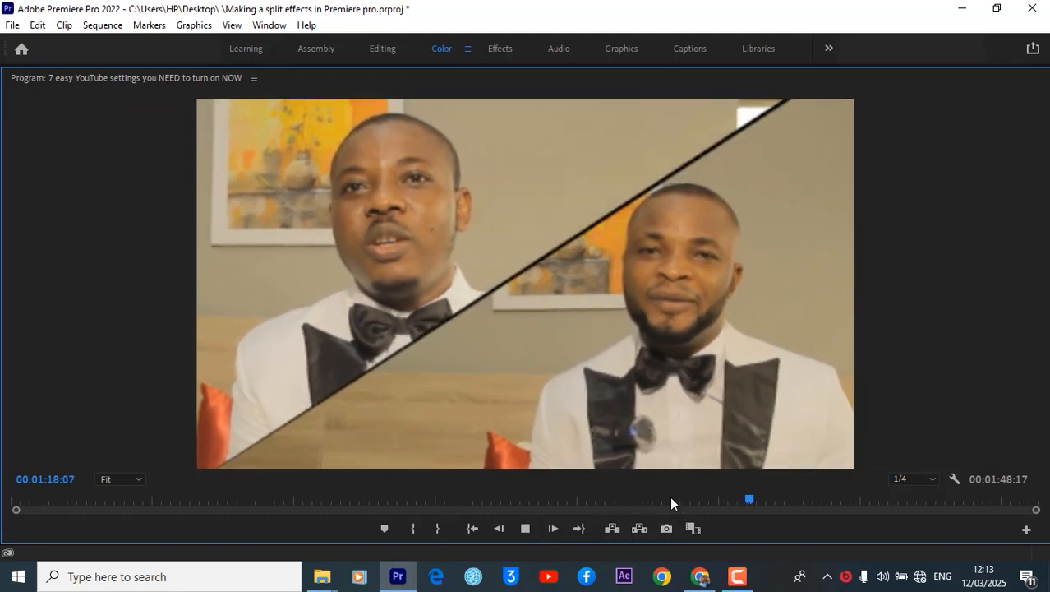
# Set the playback resolution to 1/2, stop the playback and restore the full panel layout.
pyautogui.click(918, 479)
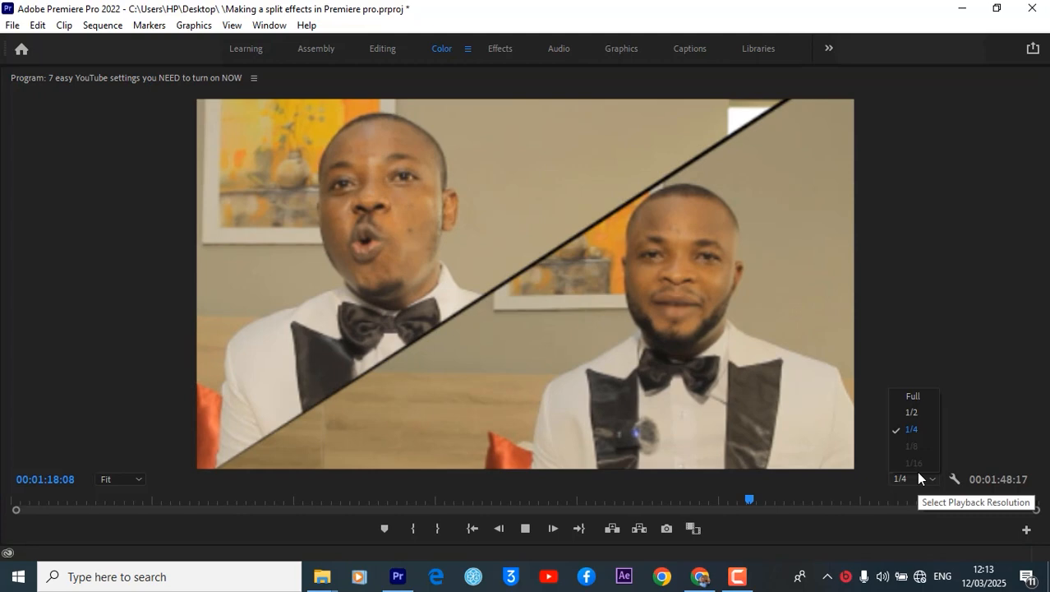
pyautogui.click(912, 413)
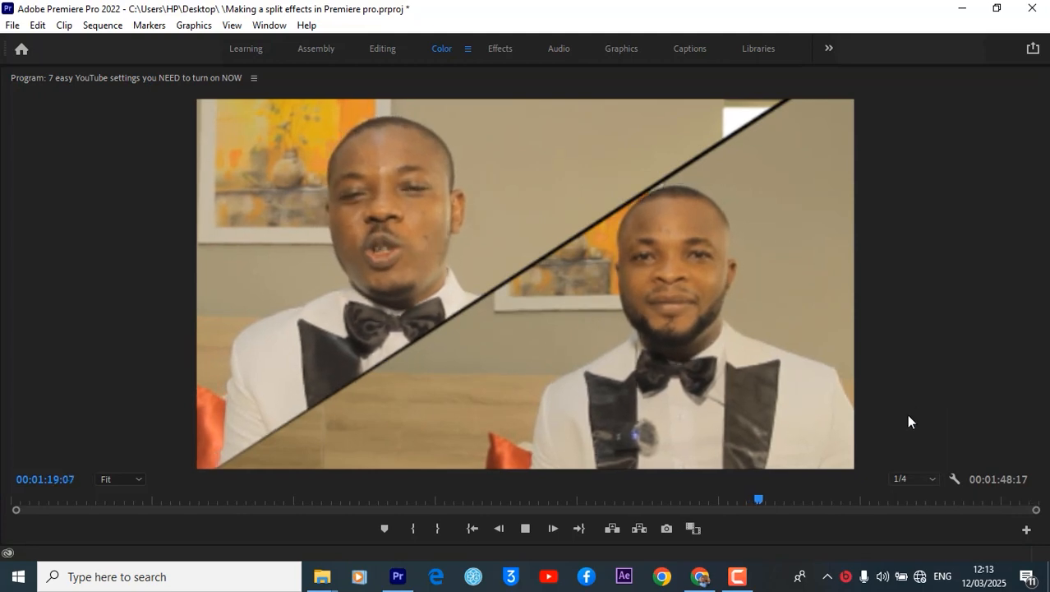
pyautogui.click(923, 475)
pyautogui.click(859, 403)
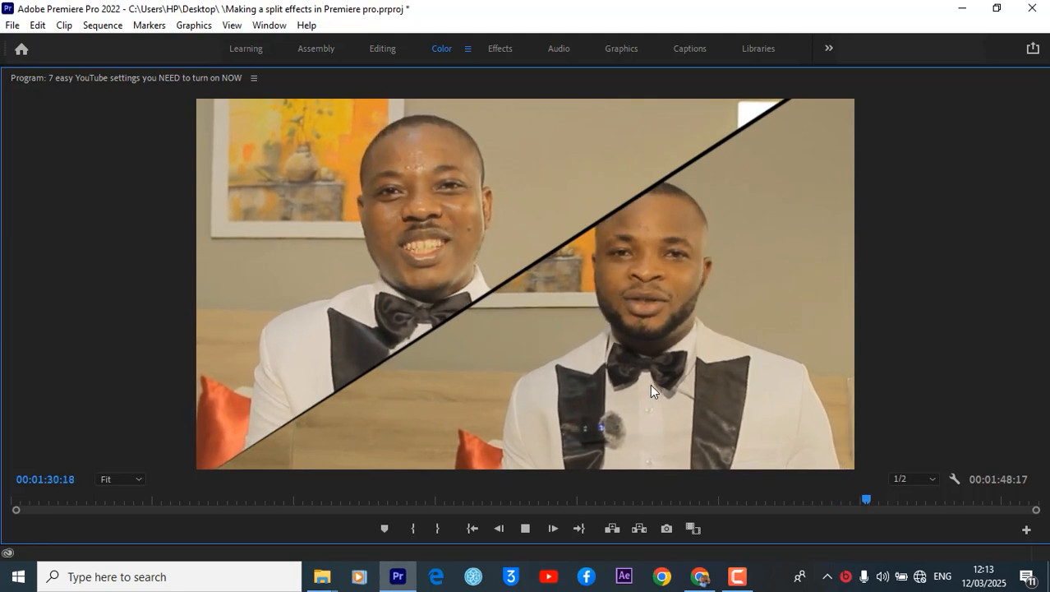
pyautogui.press('space')
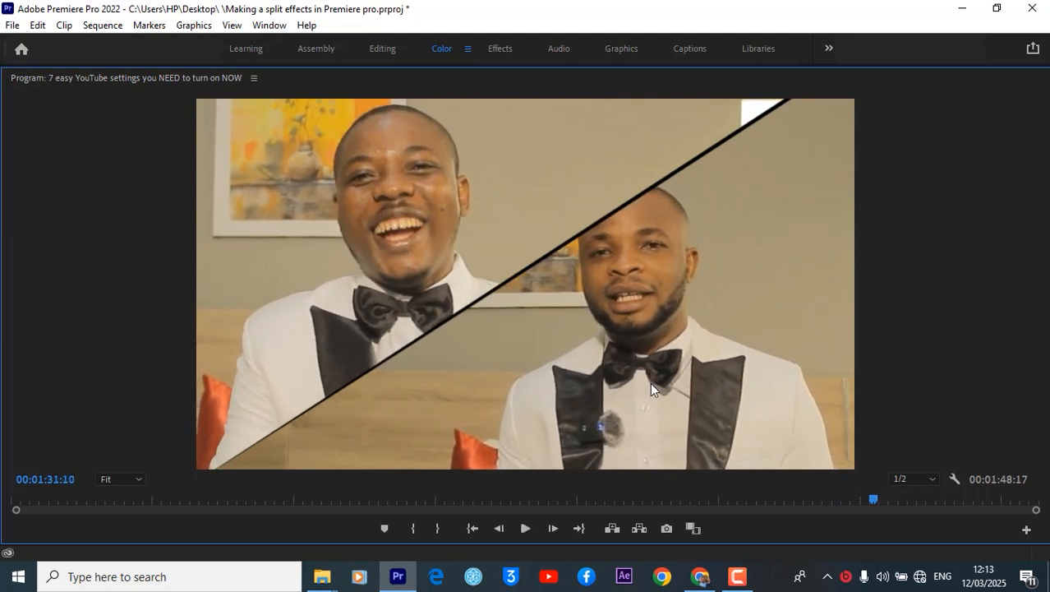
pyautogui.press('`')
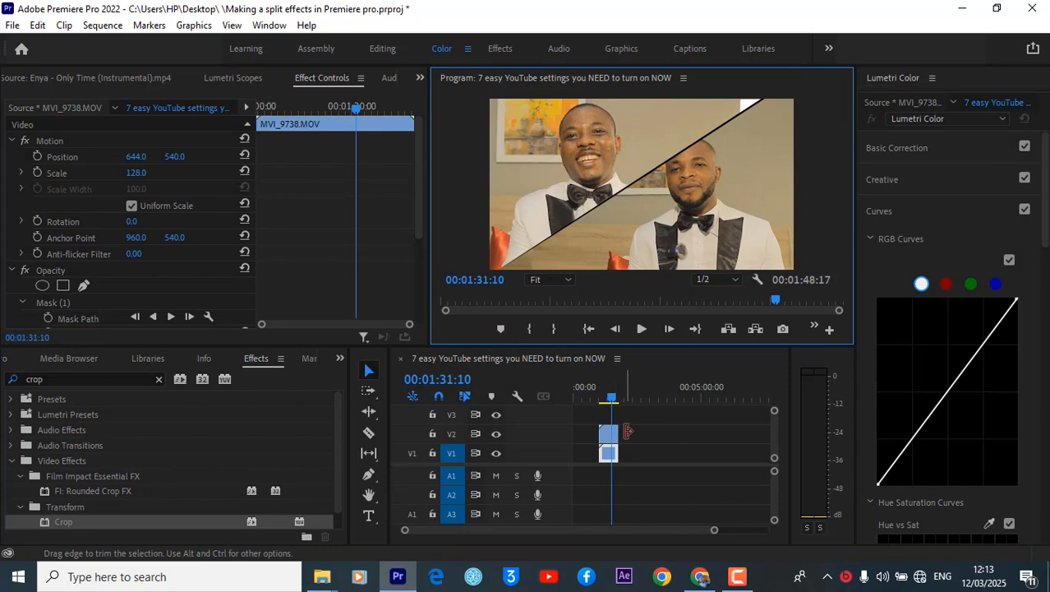